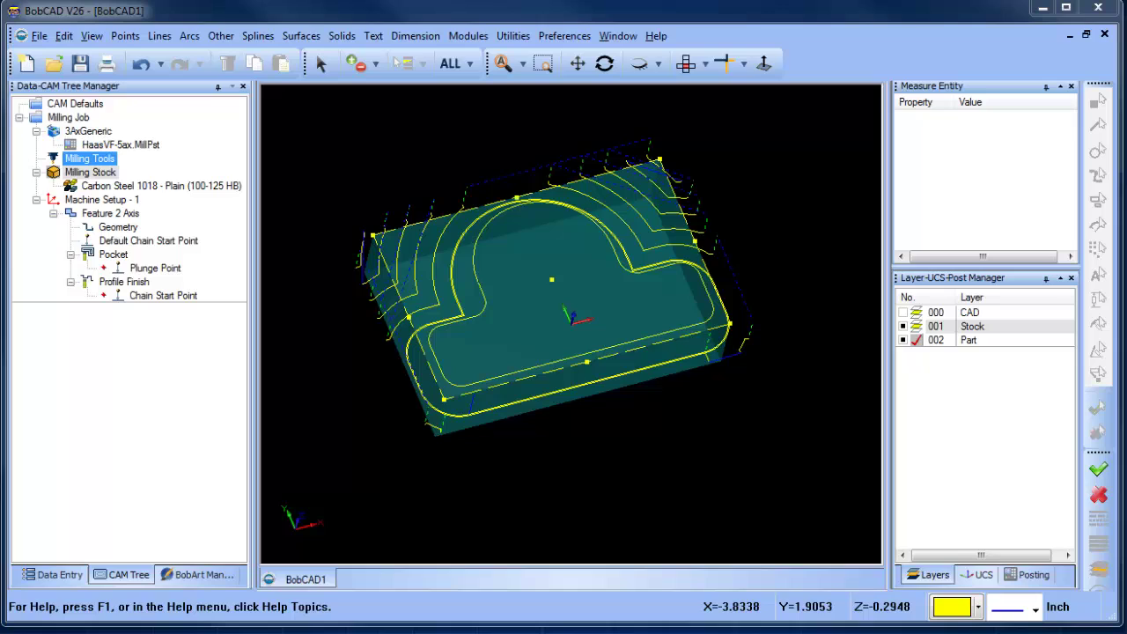
- Select the Default Chain Start Point and Profile Finish entries and switch to top view
click(148, 240)
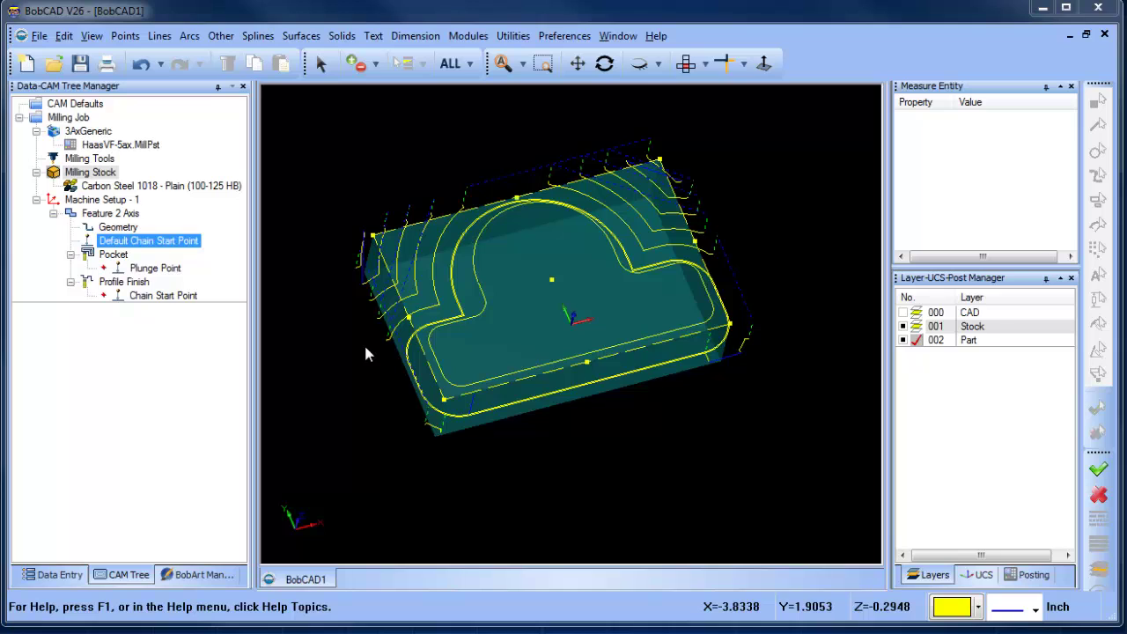
click(123, 282)
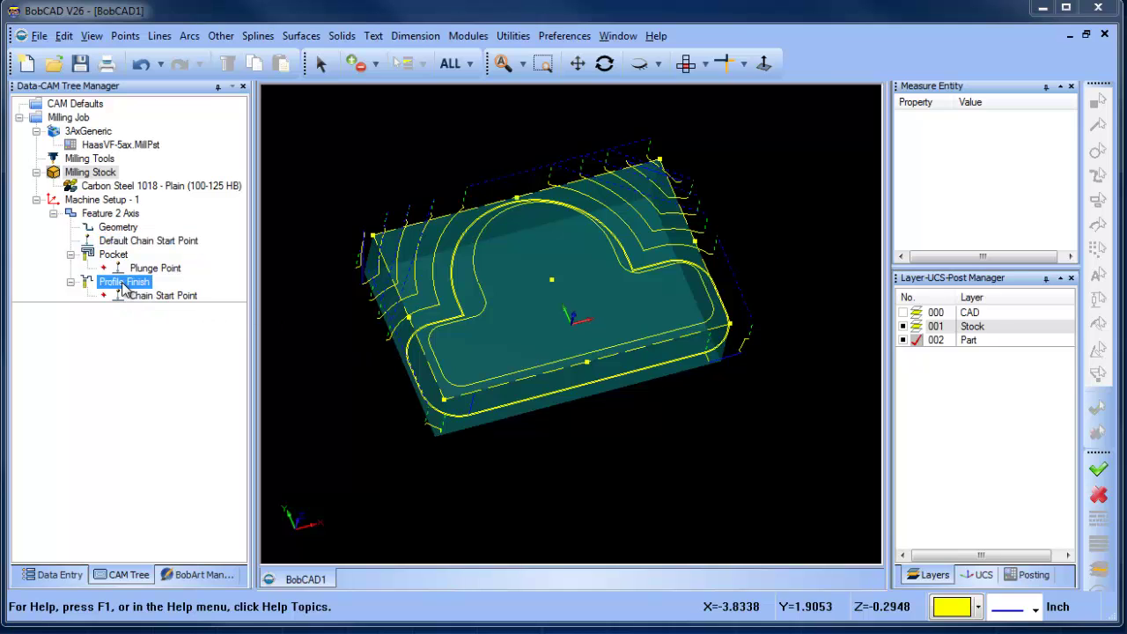
click(690, 74)
- Set Profile Finish system compensation to Left with machine compensation Off, and recompute the toolpaths
right_click(119, 214)
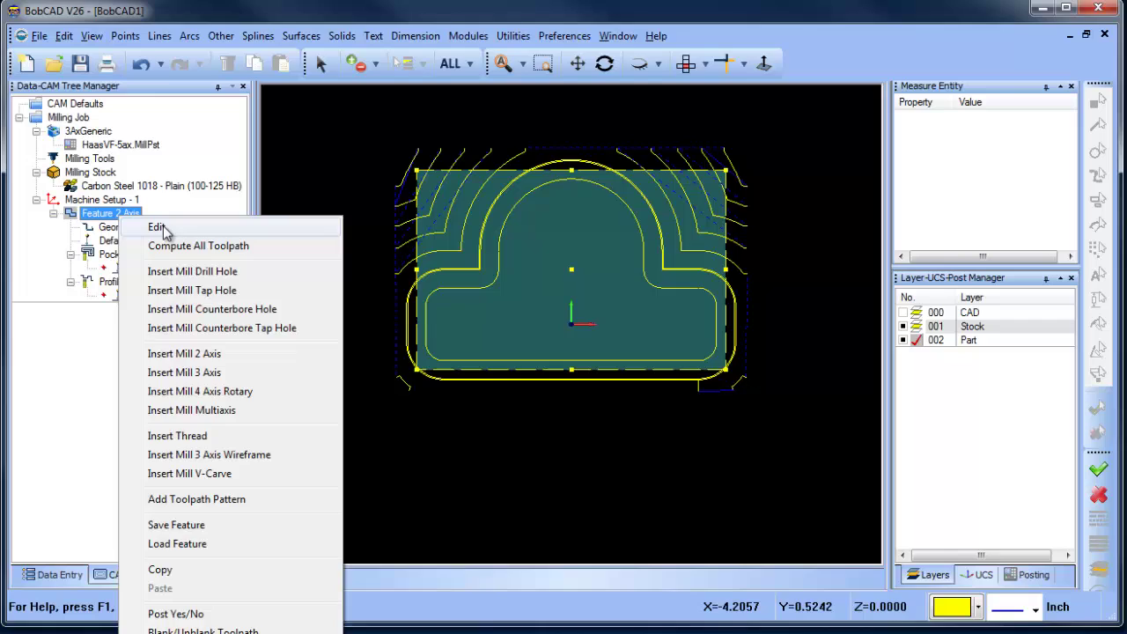
click(157, 227)
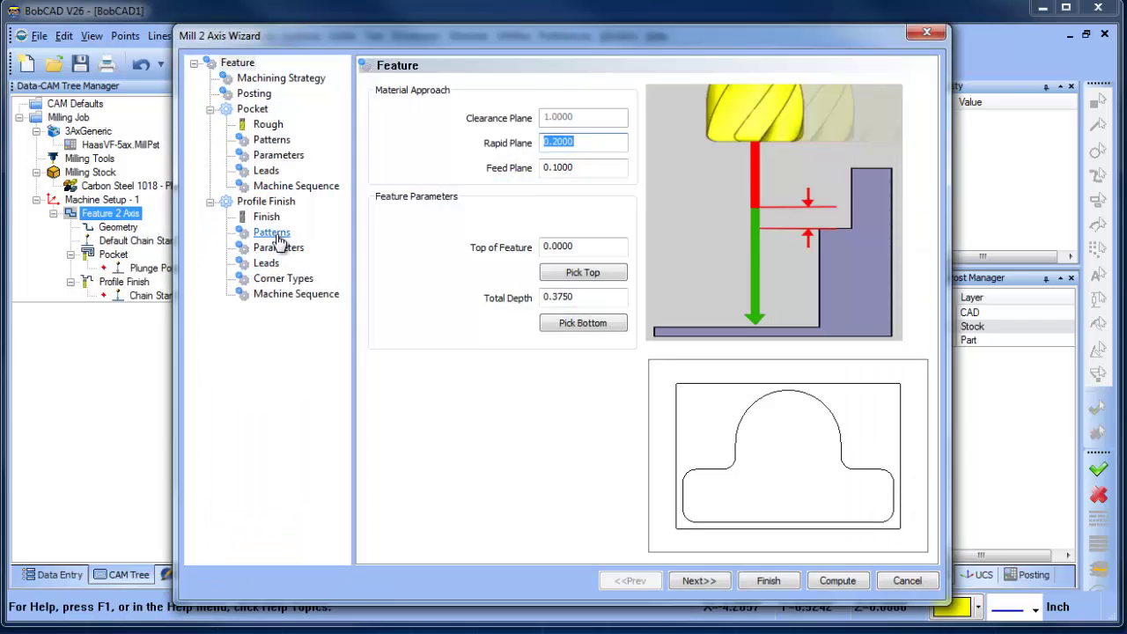
click(272, 233)
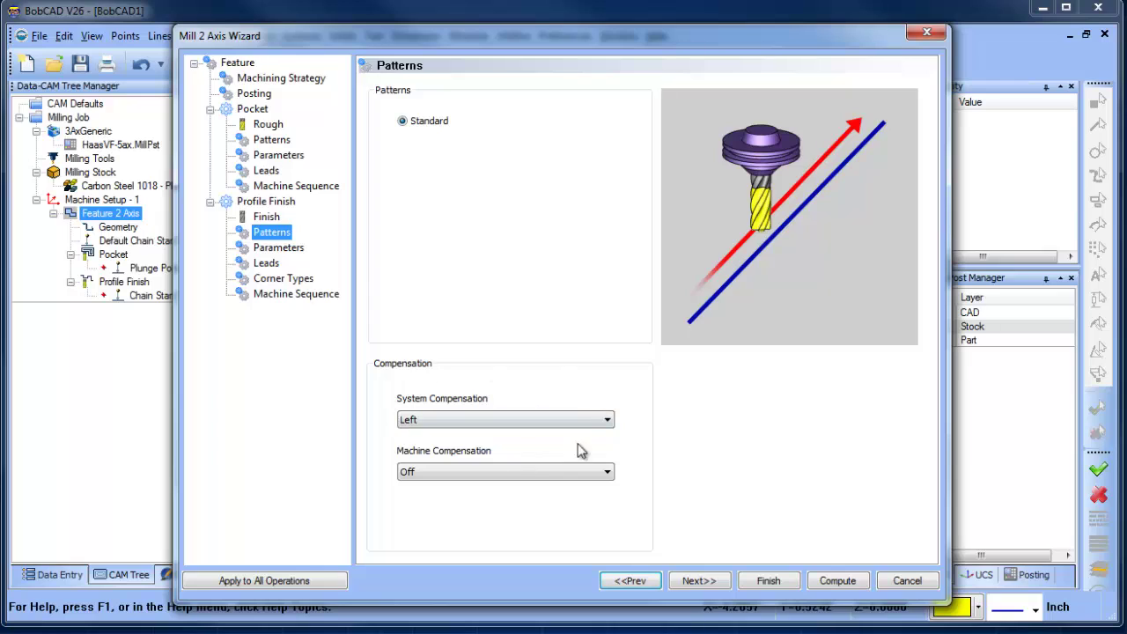
click(605, 421)
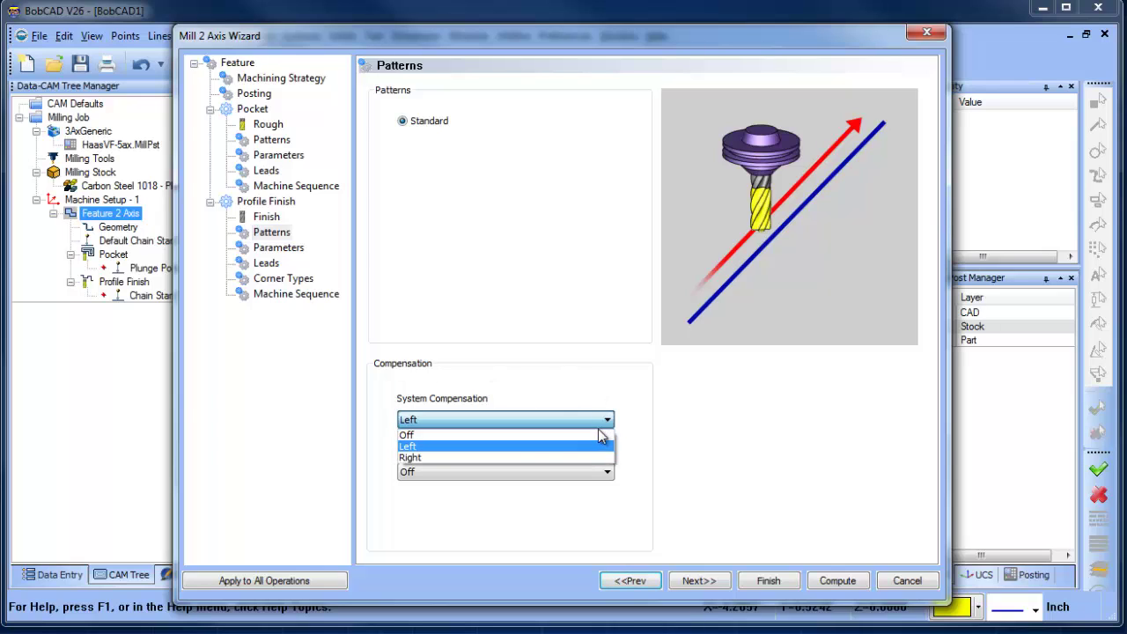
click(595, 447)
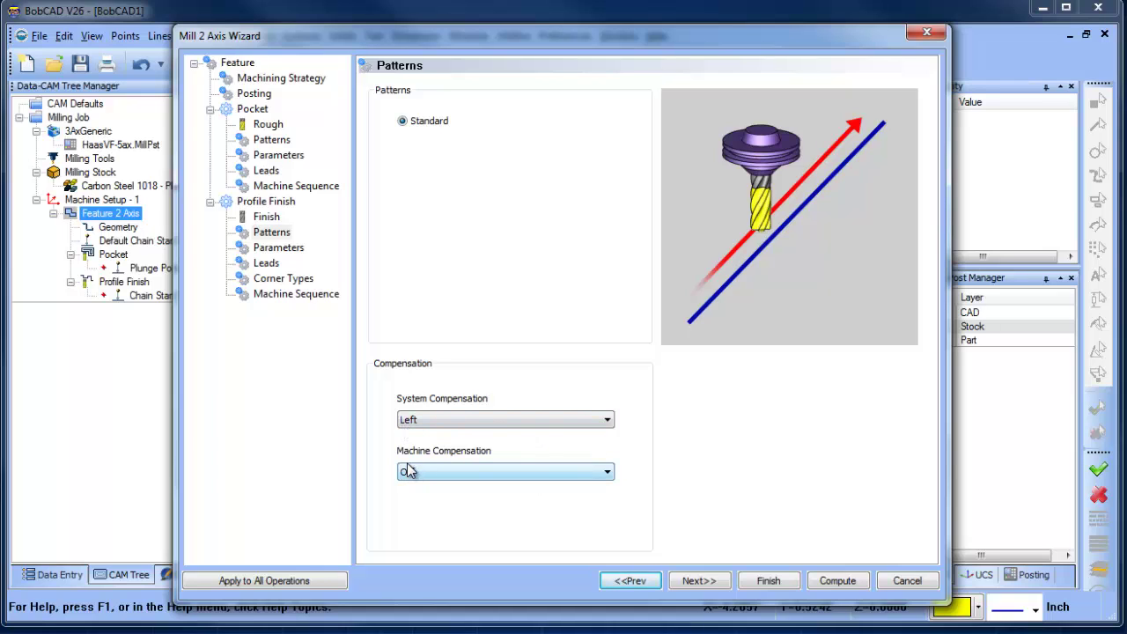
click(837, 583)
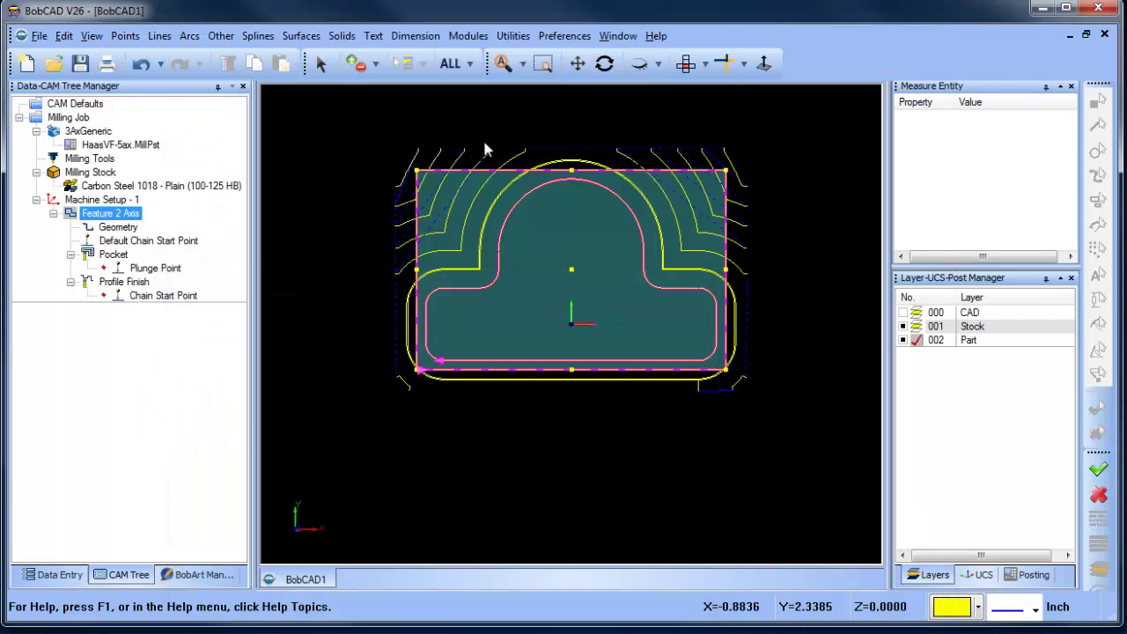
- Cancel the leftover canvas function and blank the Pocket toolpath
right_click(368, 123)
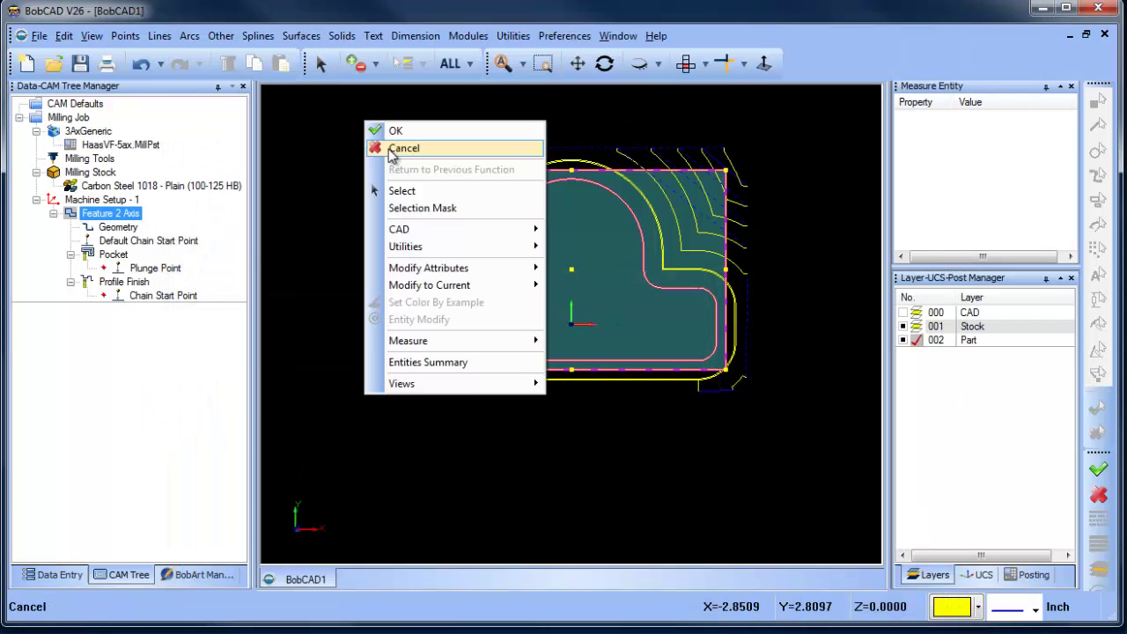
click(396, 148)
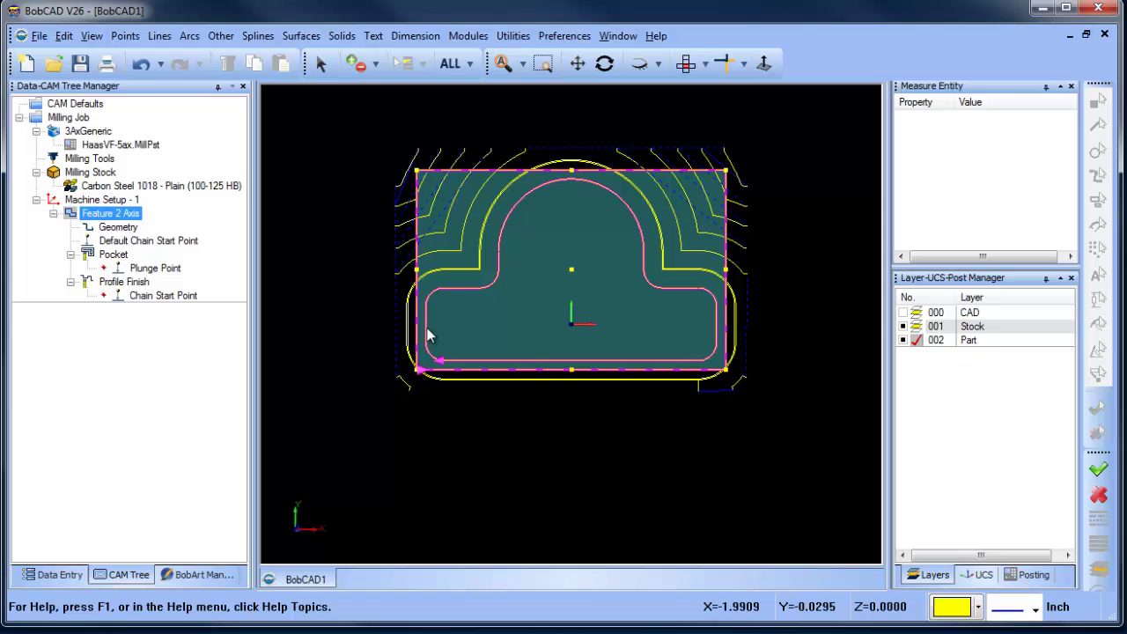
scroll(428, 334, up, 2)
right_click(113, 254)
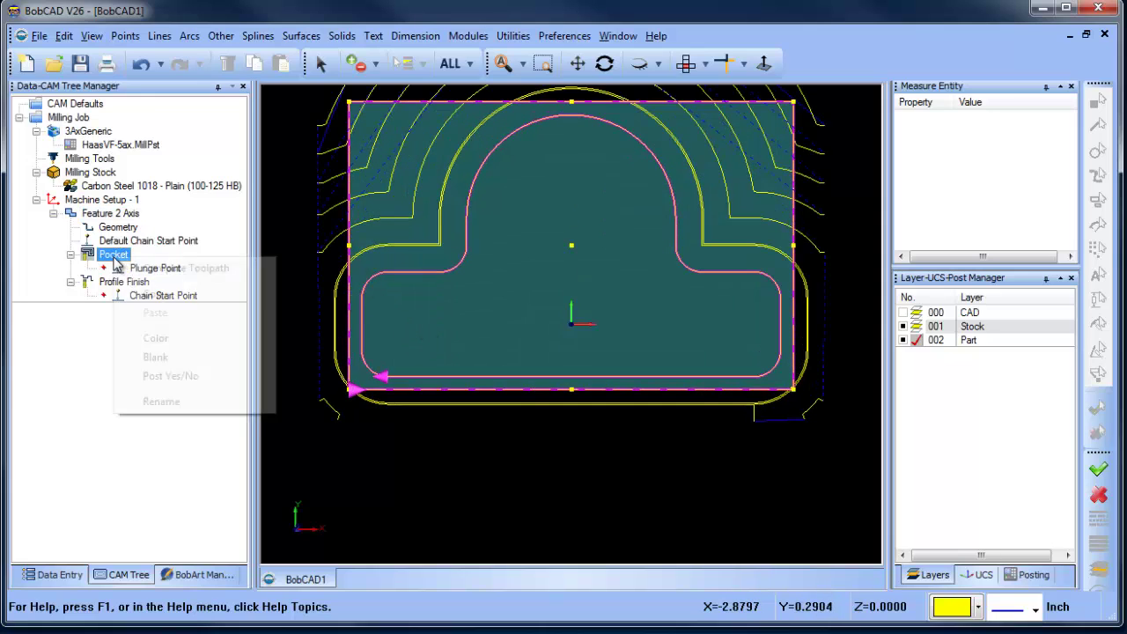
click(167, 357)
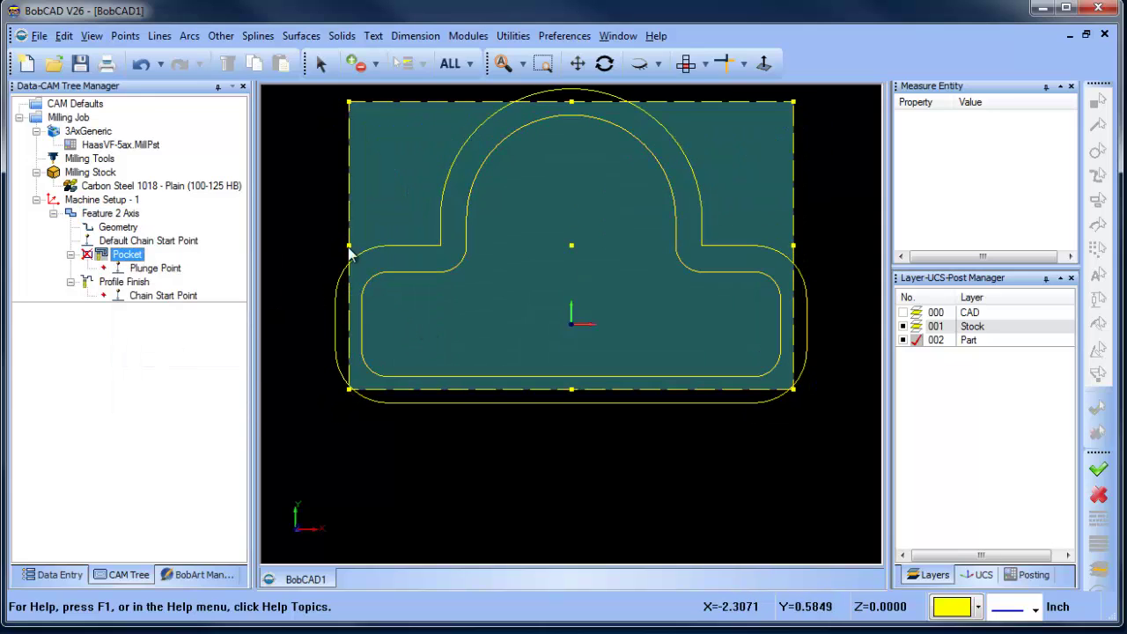
click(150, 297)
- Draw the Profile Finish toolpath in bright green
right_click(140, 282)
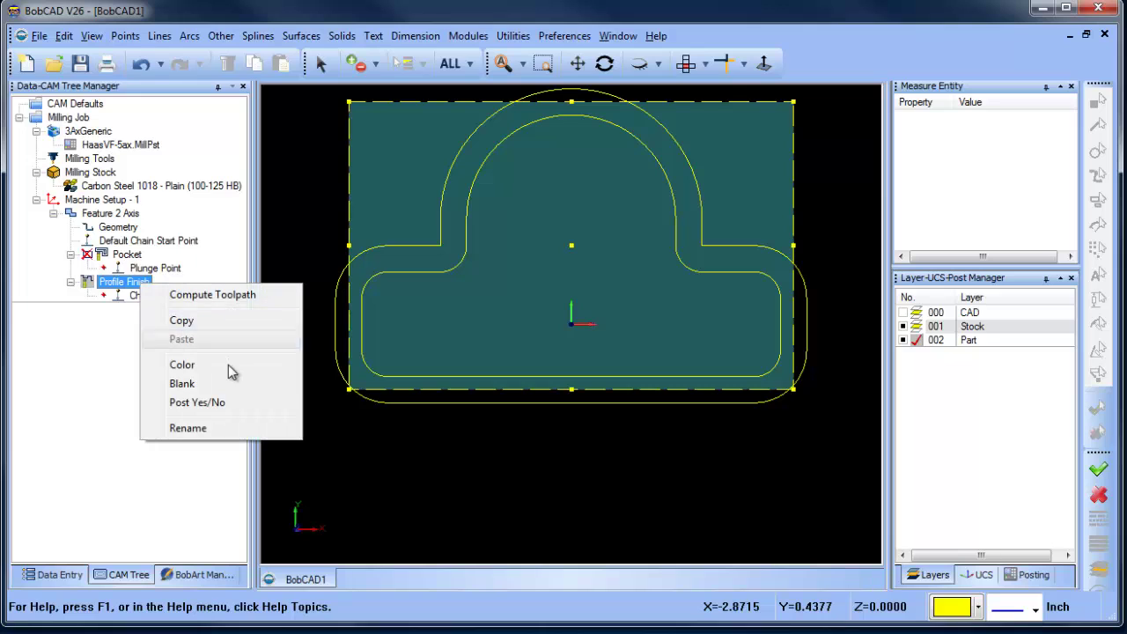
click(235, 364)
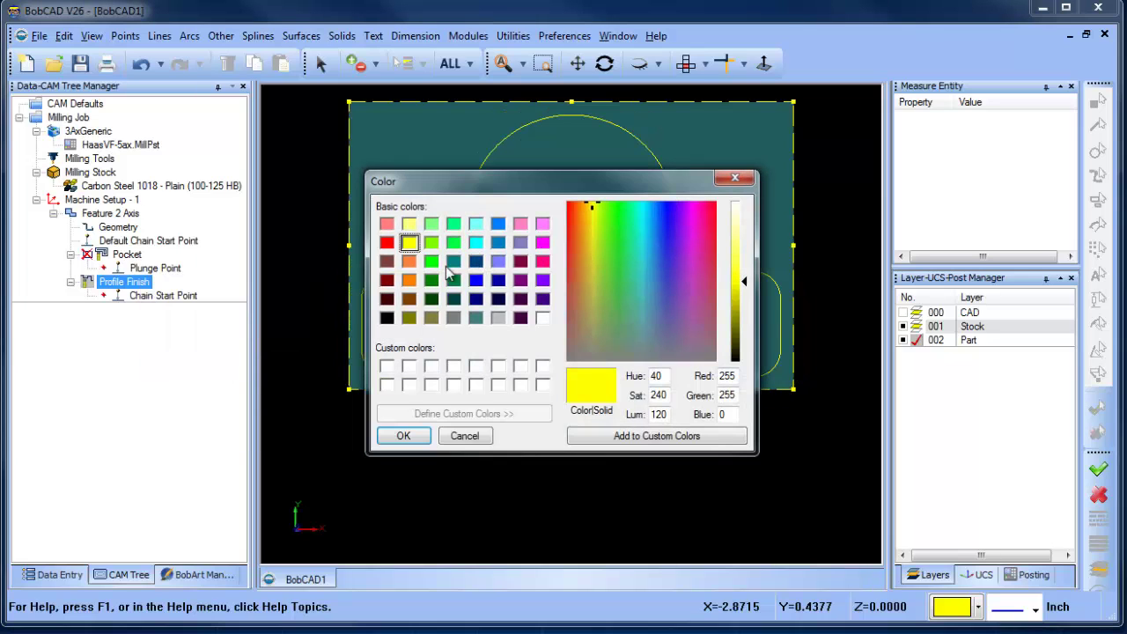
click(432, 262)
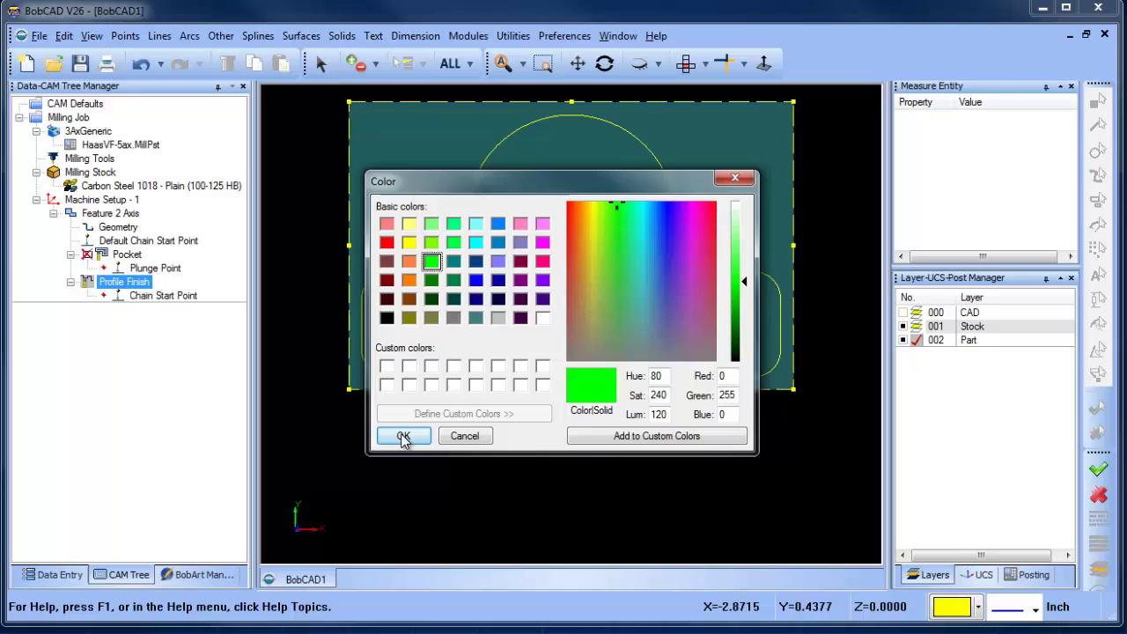
click(403, 435)
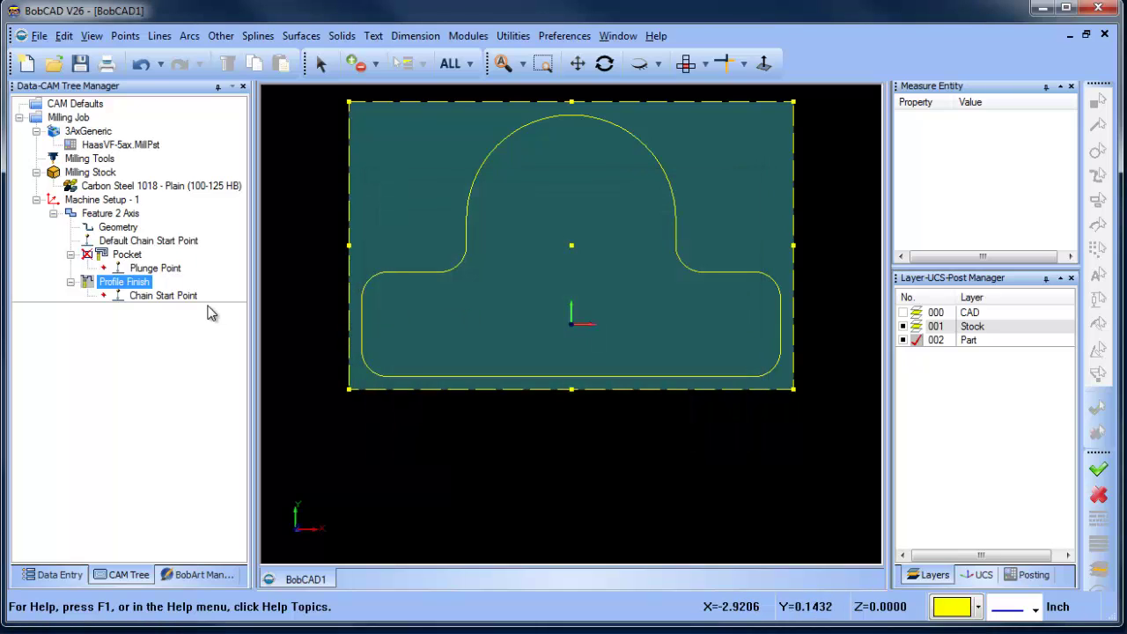
click(137, 284)
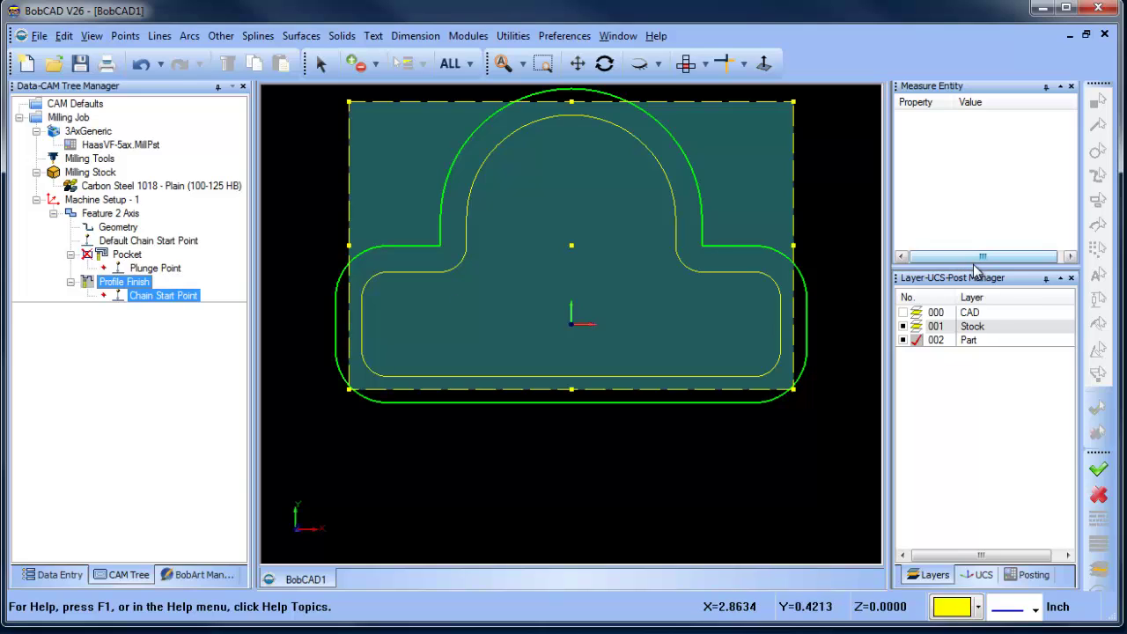
- Replace the HaasVF-5ax post processor with BC_3x_Mill.MillPst
click(898, 244)
click(159, 186)
click(106, 145)
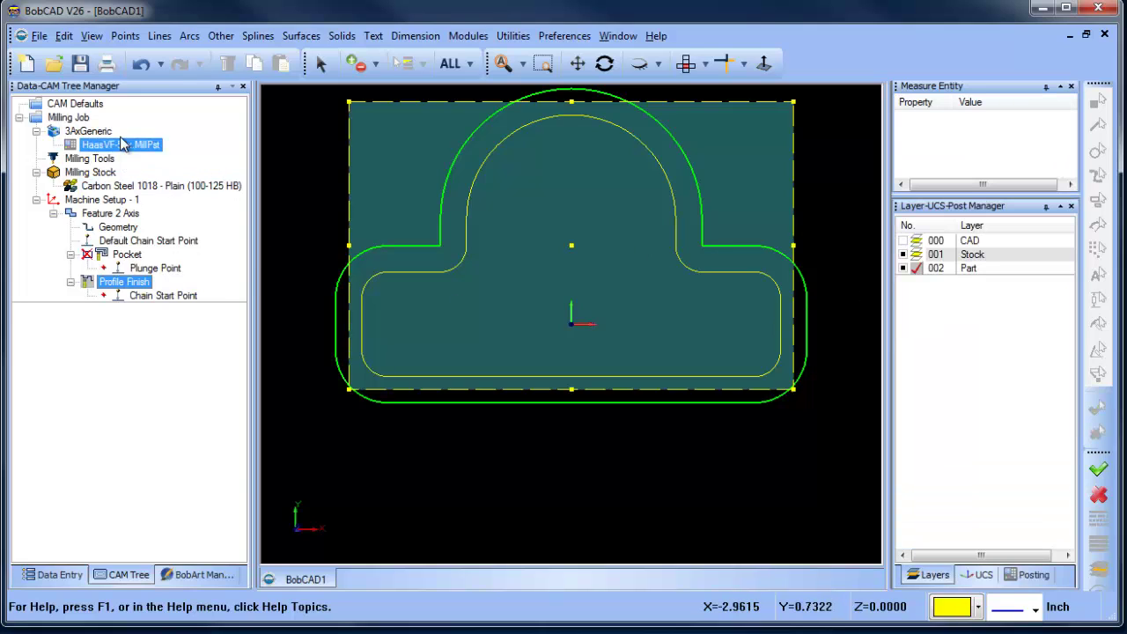
right_click(119, 140)
click(169, 151)
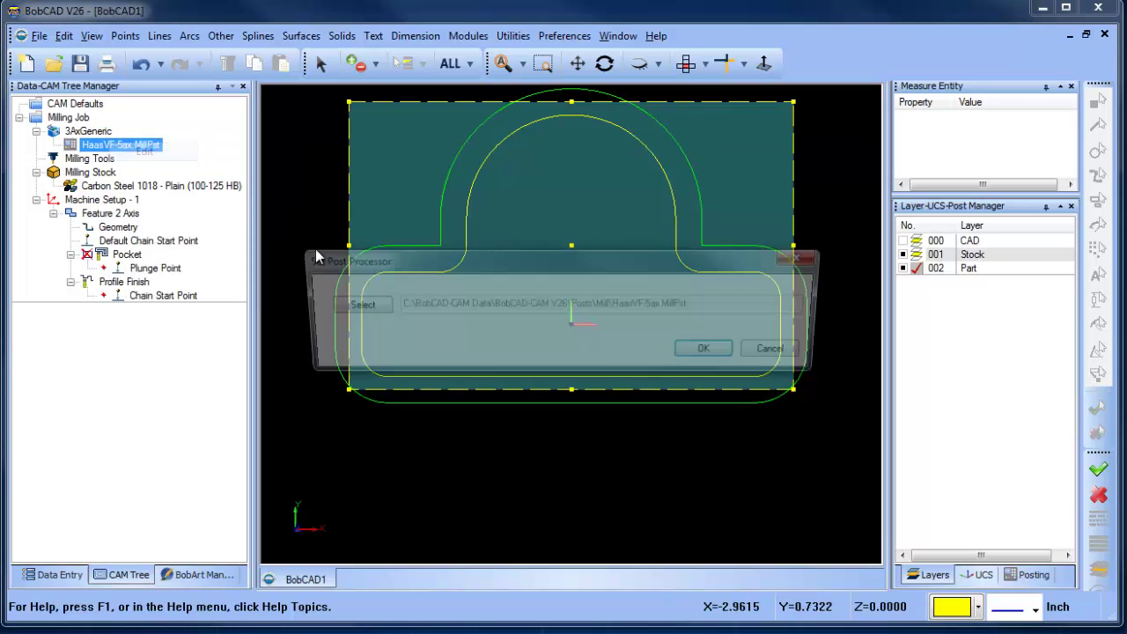
click(350, 305)
click(480, 264)
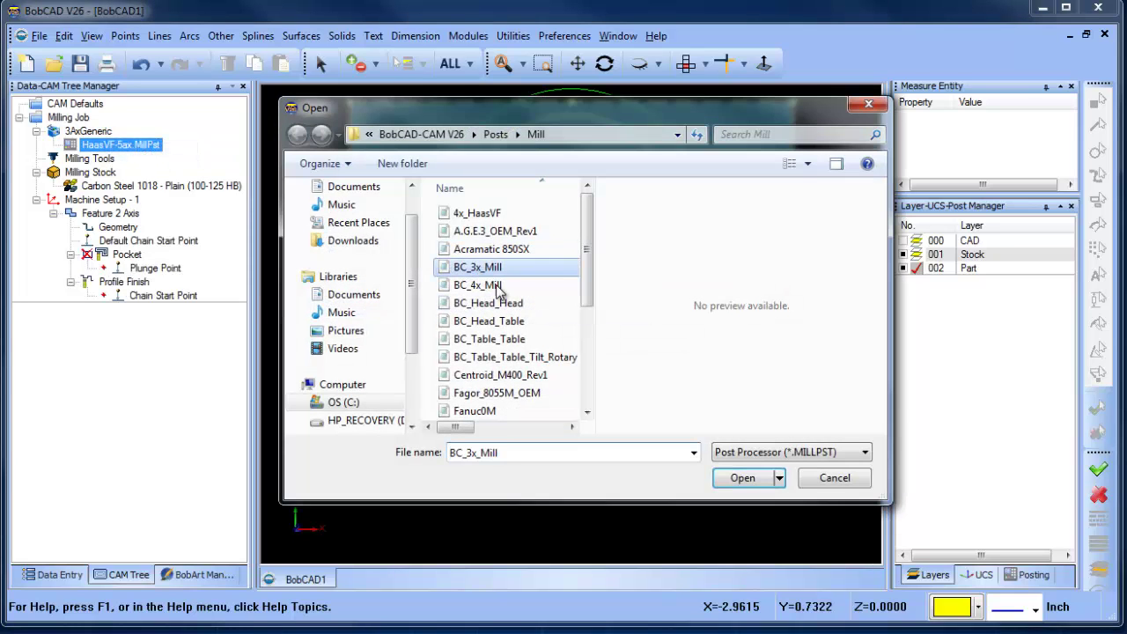
click(745, 476)
click(713, 352)
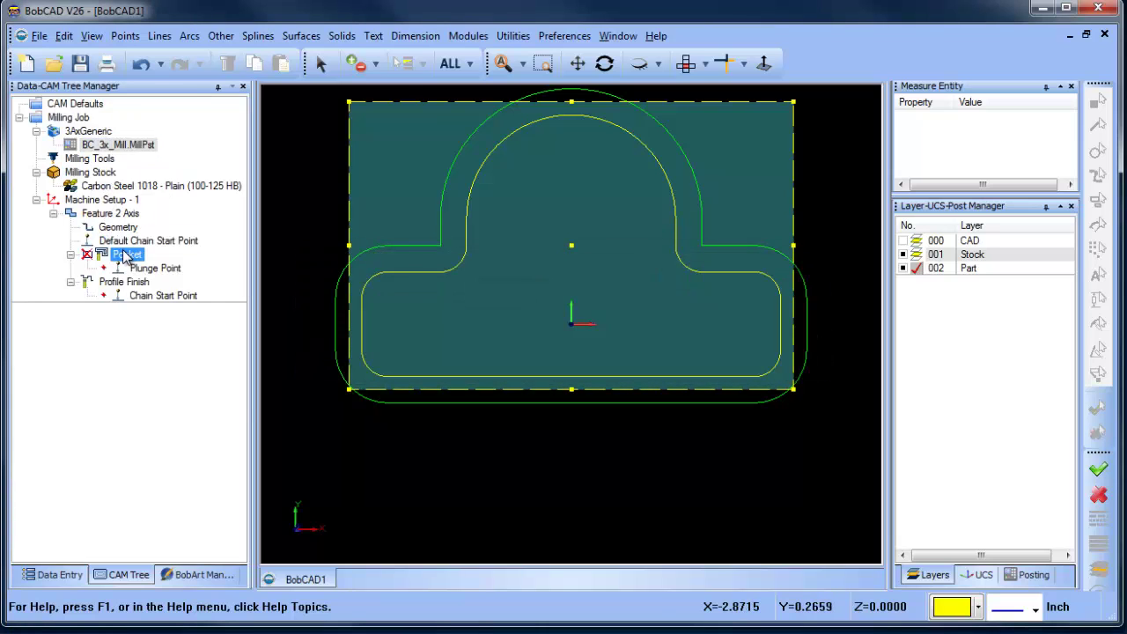
- Unblank the Pocket toolpath and select the Feature 2 Axis feature
right_click(125, 255)
click(191, 366)
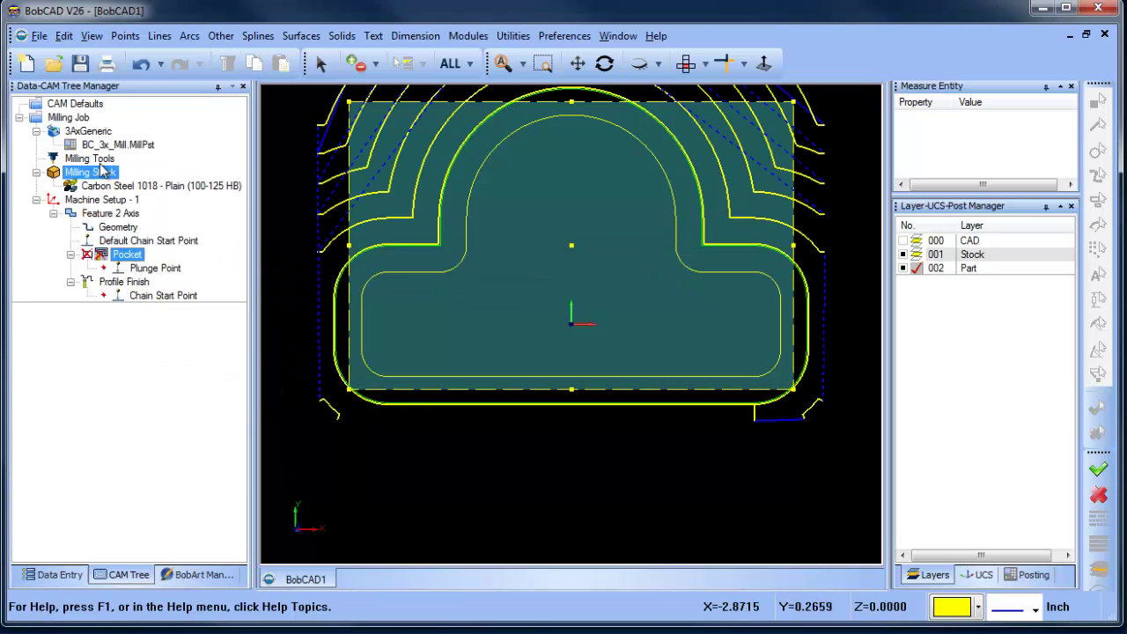
click(110, 214)
- Post the milling job and widen the NC panel to read the D2 offset call on N04
right_click(69, 117)
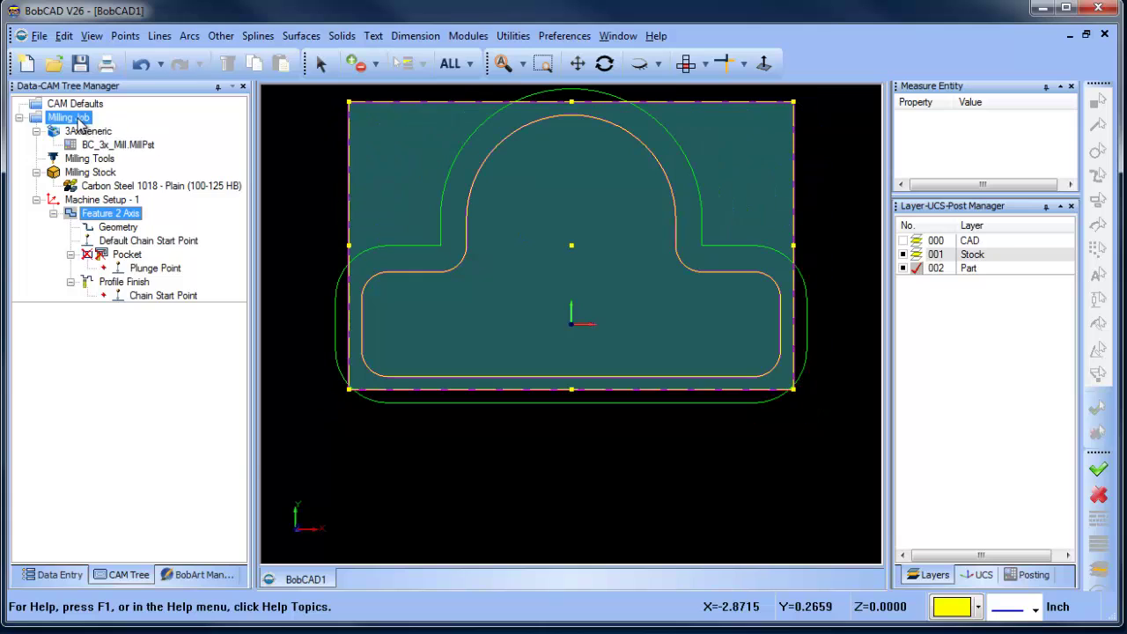
click(105, 173)
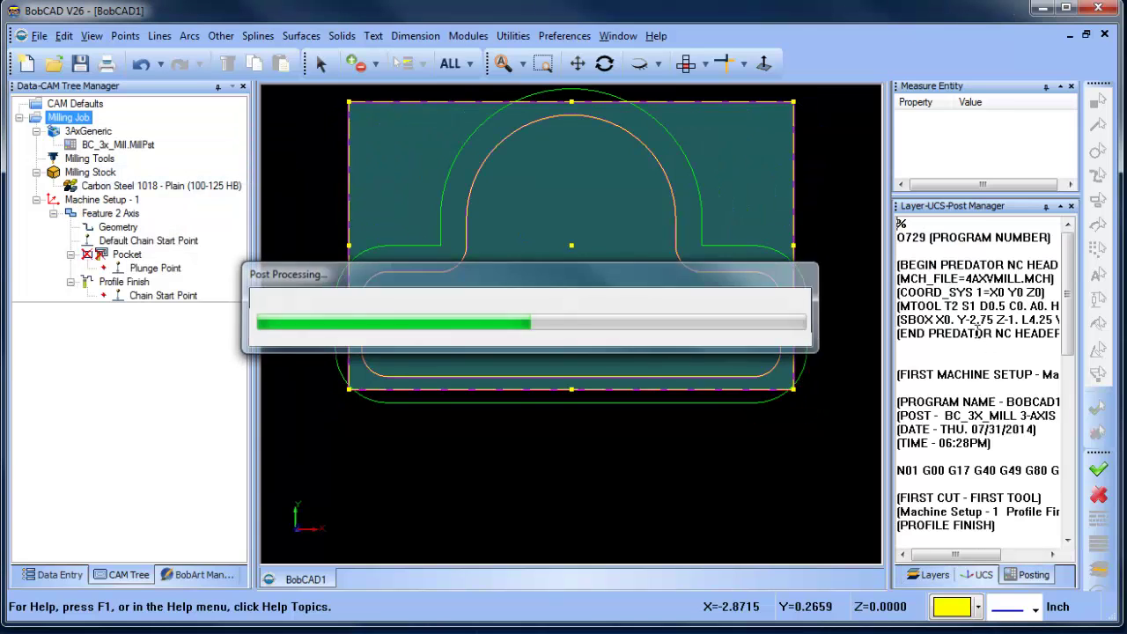
scroll(964, 341, down, 4)
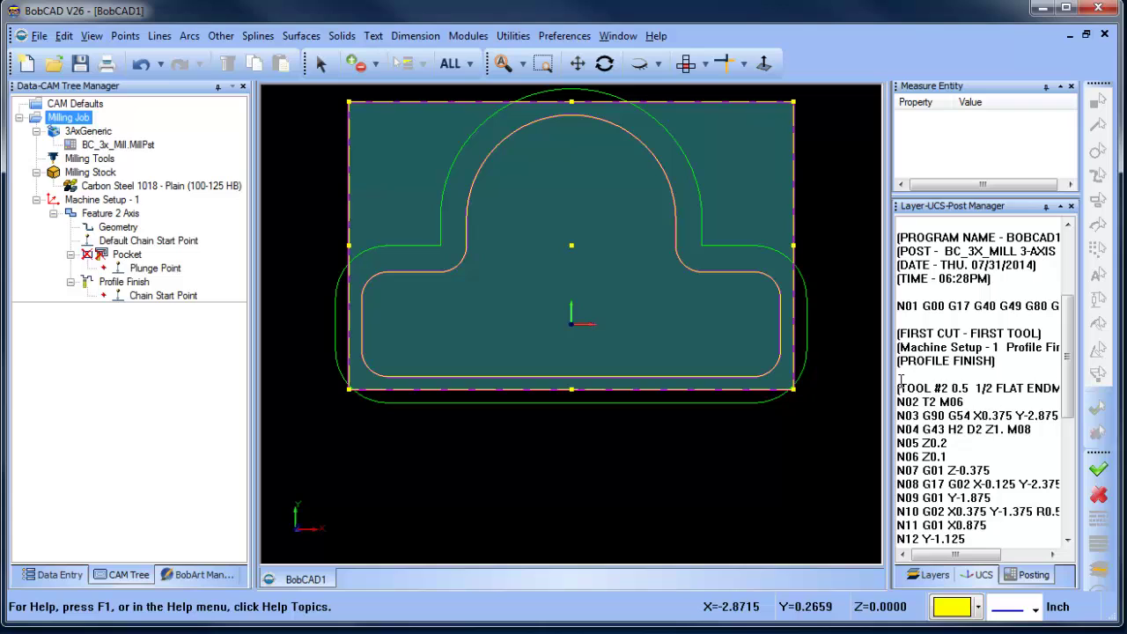
drag(898, 331, 848, 323)
scroll(941, 363, down, 2)
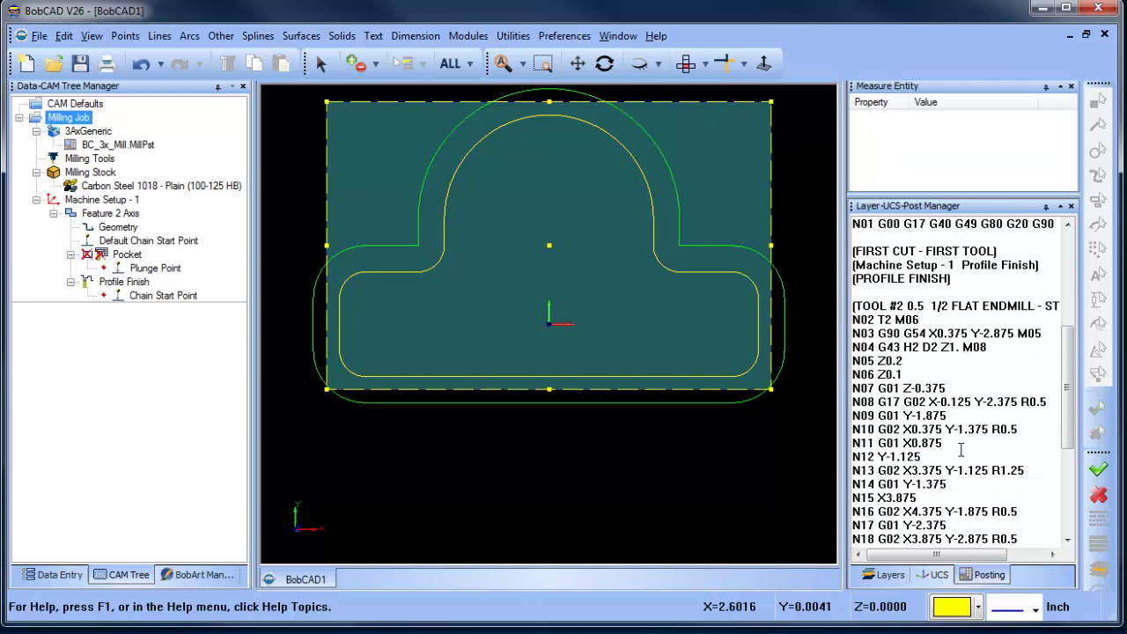
double_click(931, 347)
- Change Profile Finish machine compensation to Comp Left / G41 and recompute the toolpaths
right_click(129, 213)
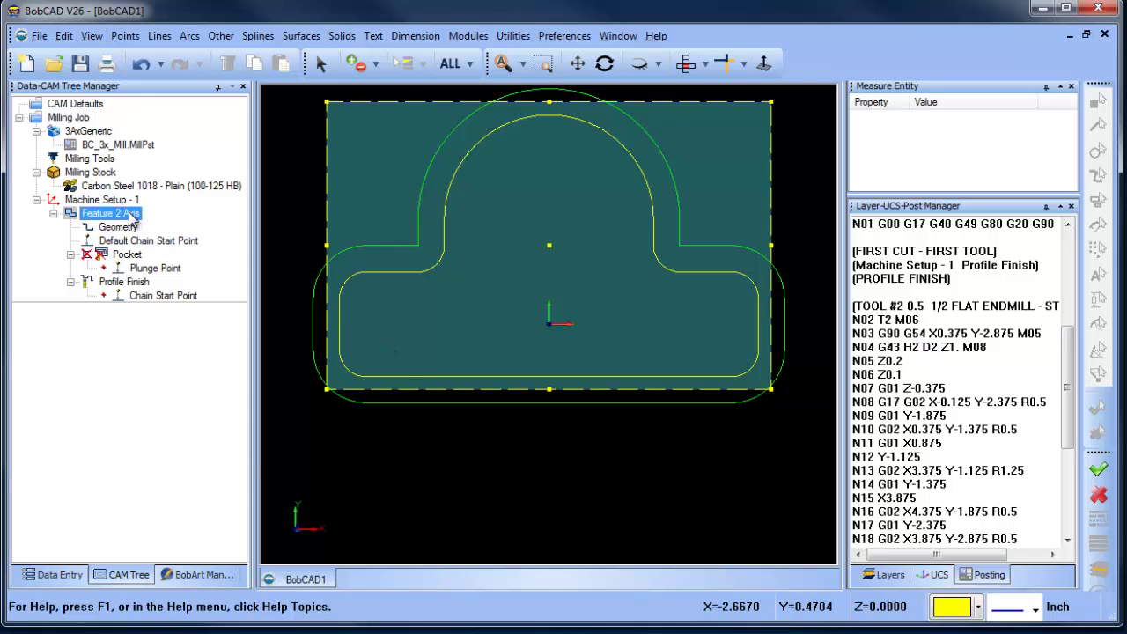
click(191, 227)
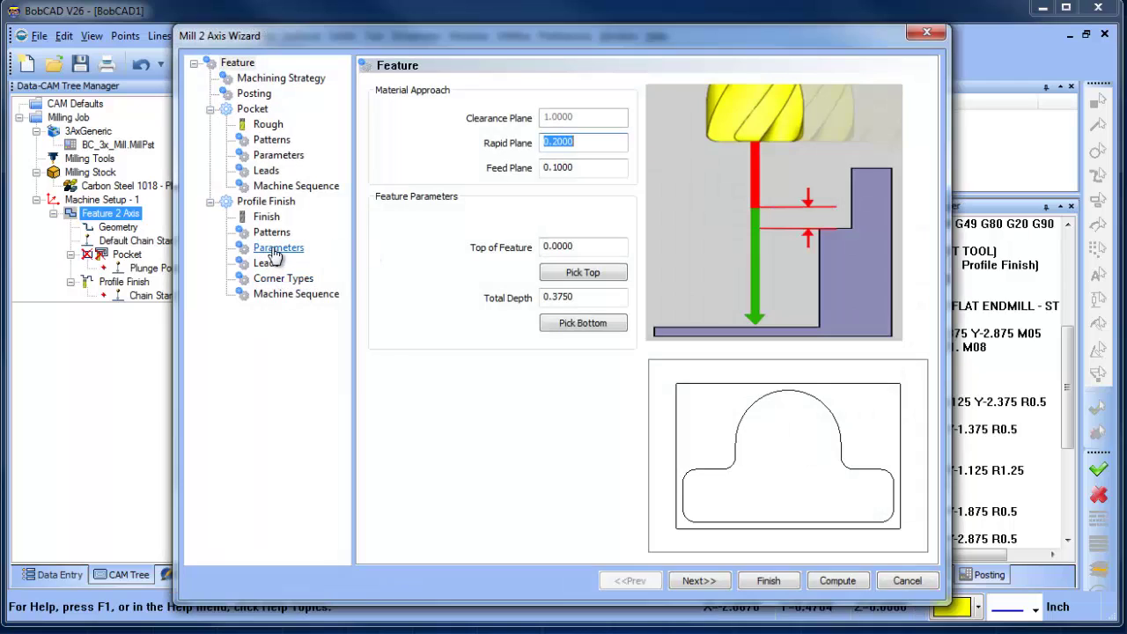
click(277, 248)
click(272, 233)
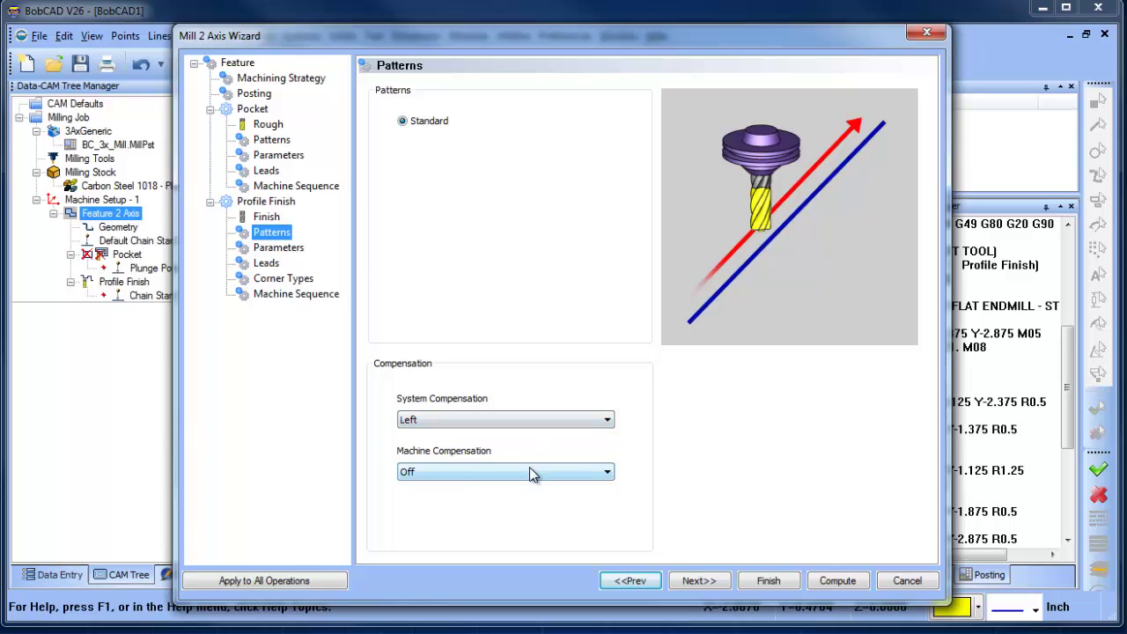
click(529, 472)
click(510, 499)
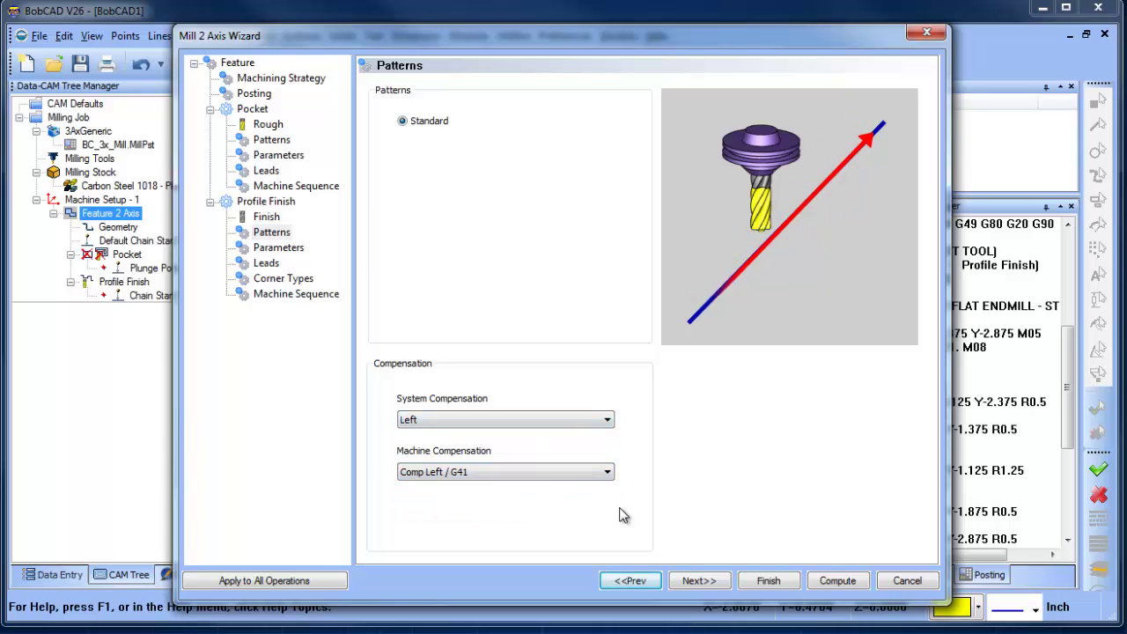
click(810, 582)
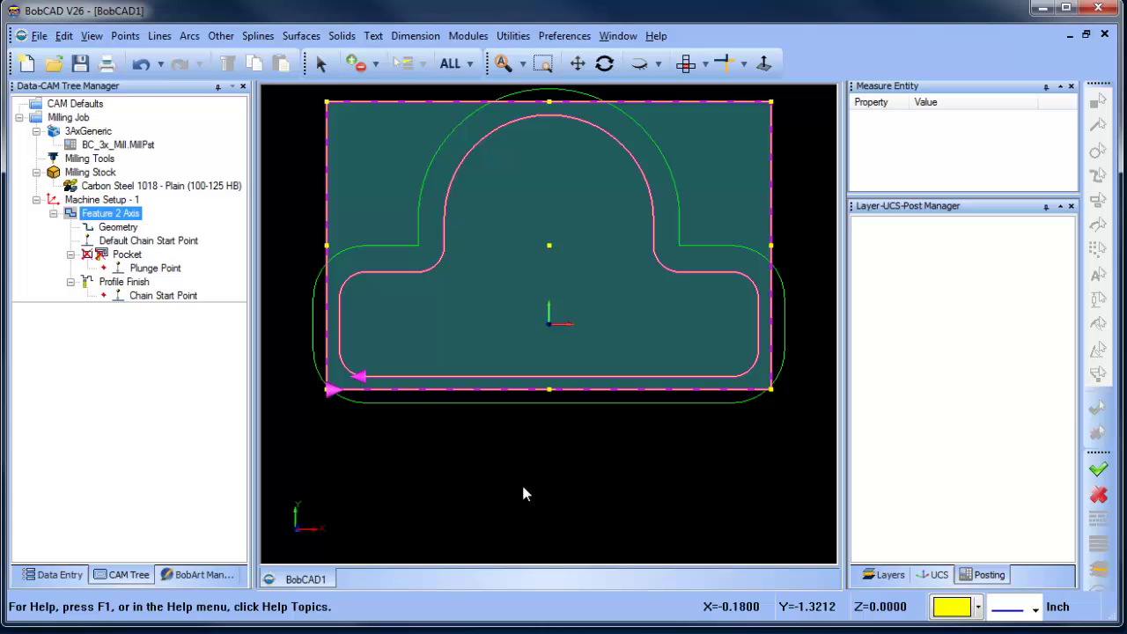
click(163, 295)
click(134, 255)
- Show the Profile Finish toolpath, repost the Milling Job, and widen the NC listing through N18
click(123, 282)
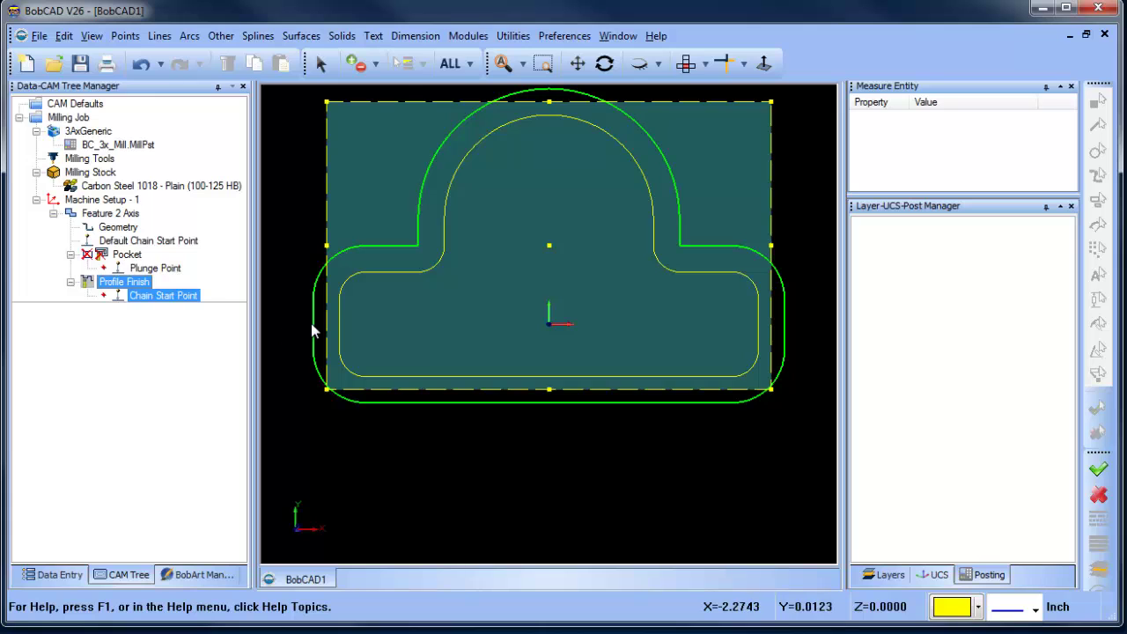
click(75, 118)
right_click(77, 119)
click(146, 175)
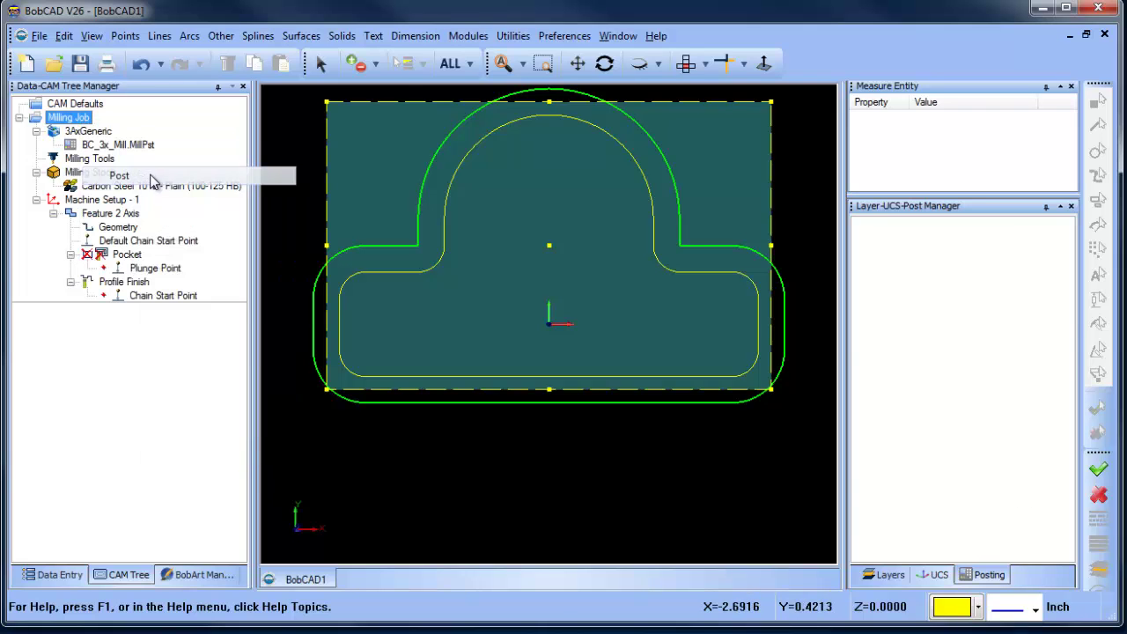
scroll(925, 405, down, 5)
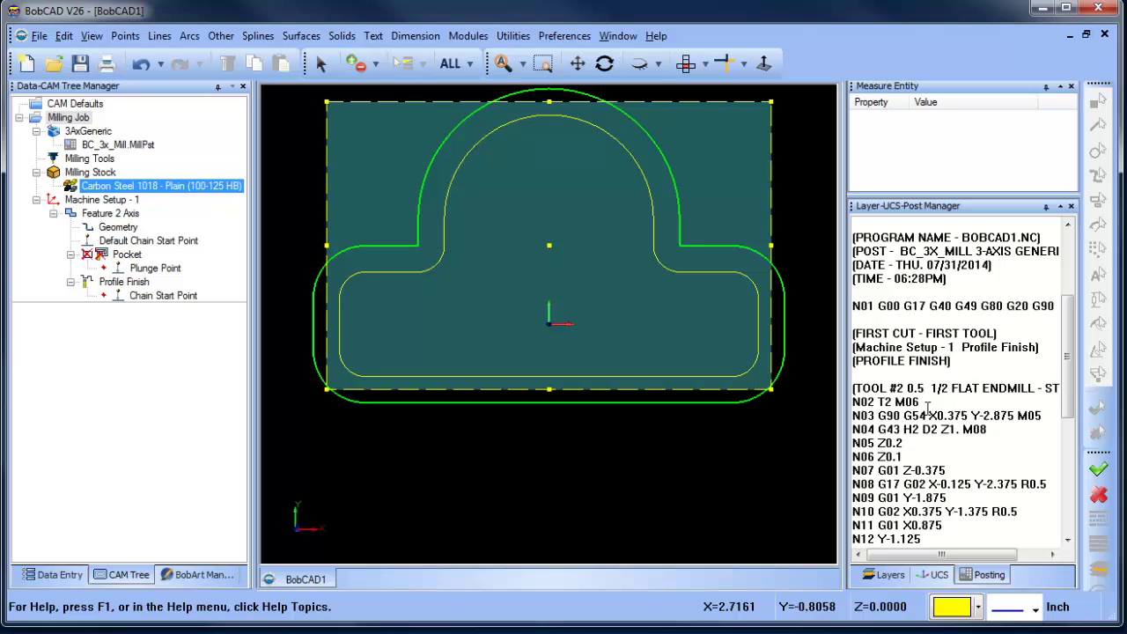
drag(843, 313, 832, 312)
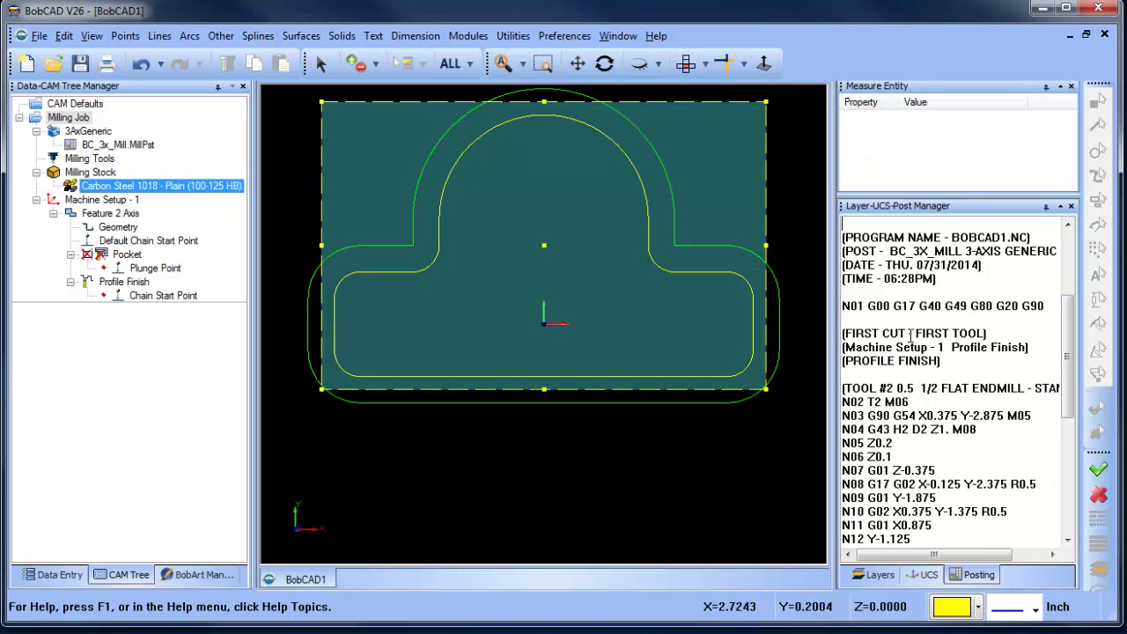
scroll(911, 333, down, 2)
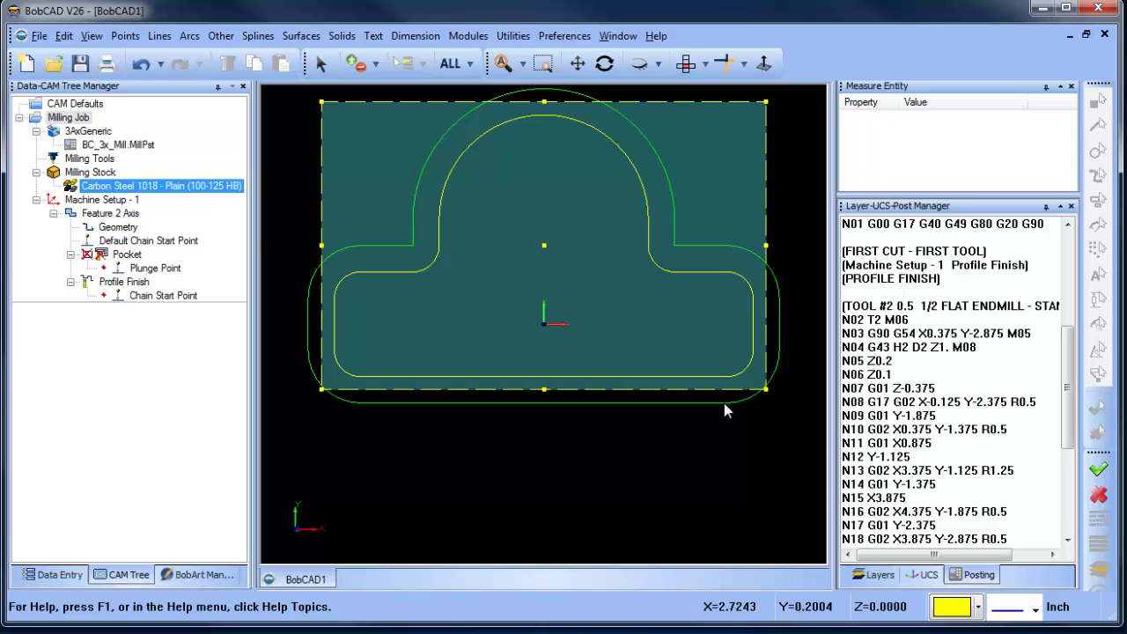
click(117, 226)
- Give Profile Finish a circular lead-in with matching lead-out and recompute the toolpath
right_click(117, 227)
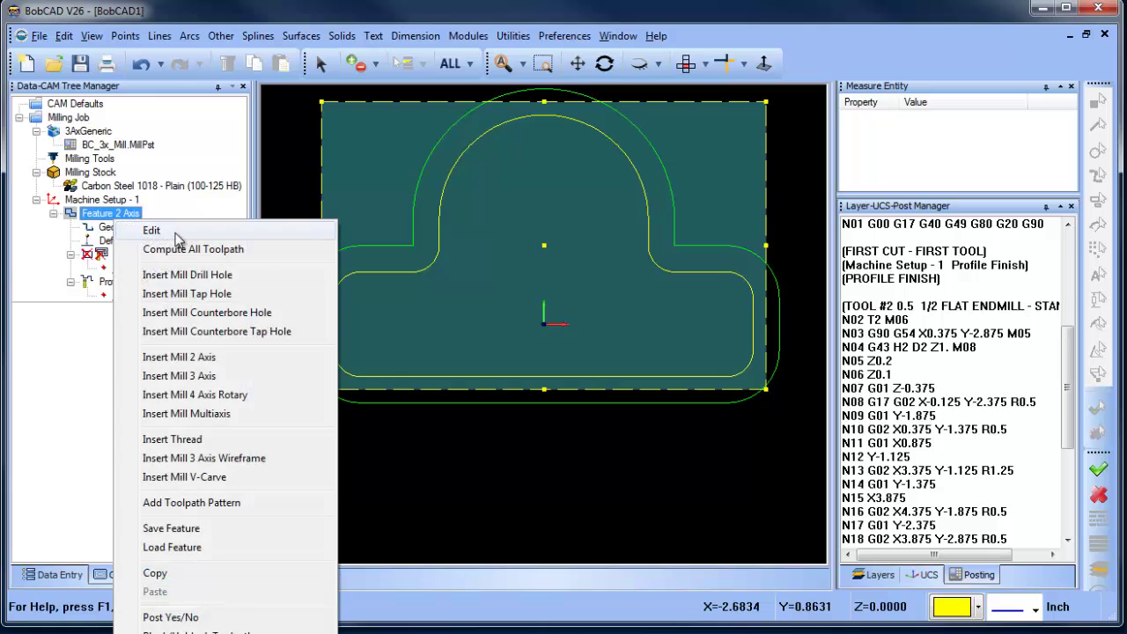
click(176, 231)
click(271, 234)
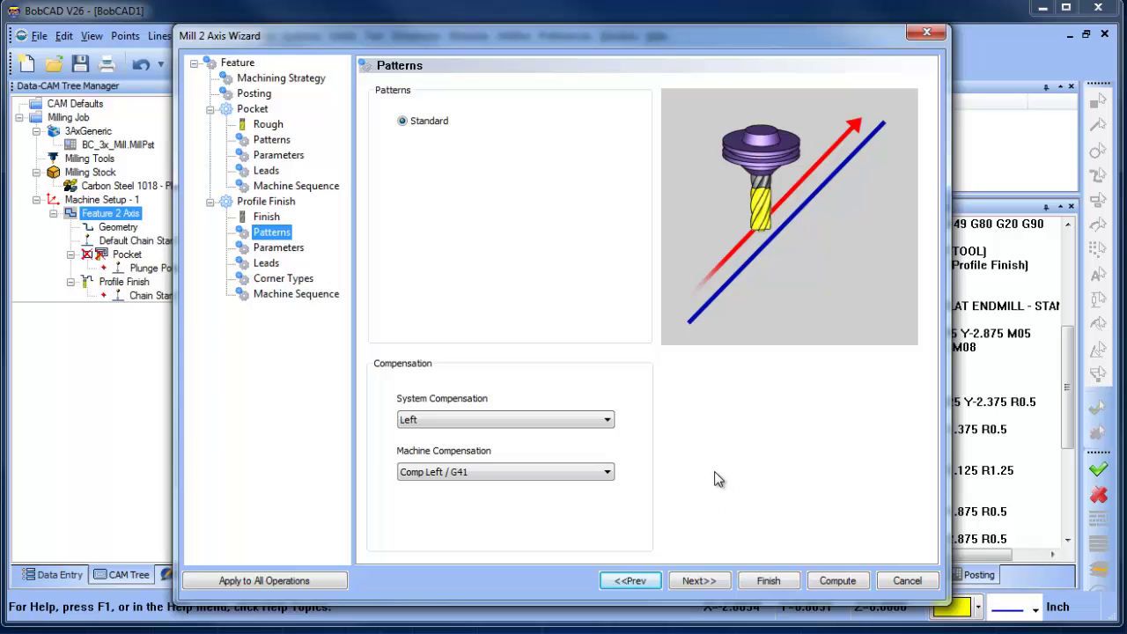
click(266, 262)
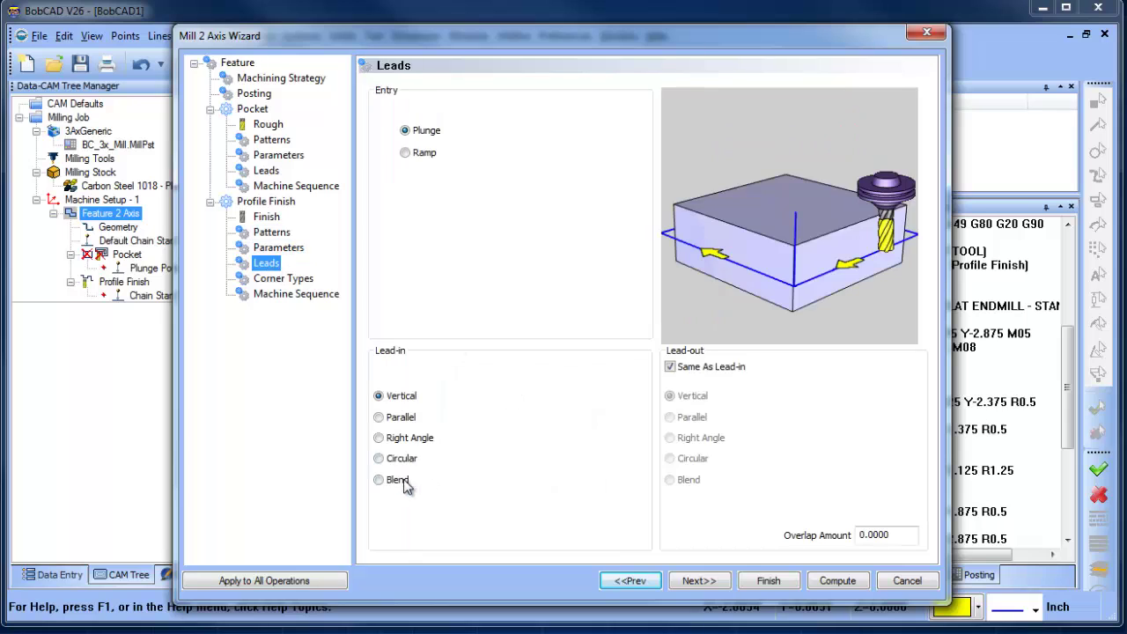
click(379, 459)
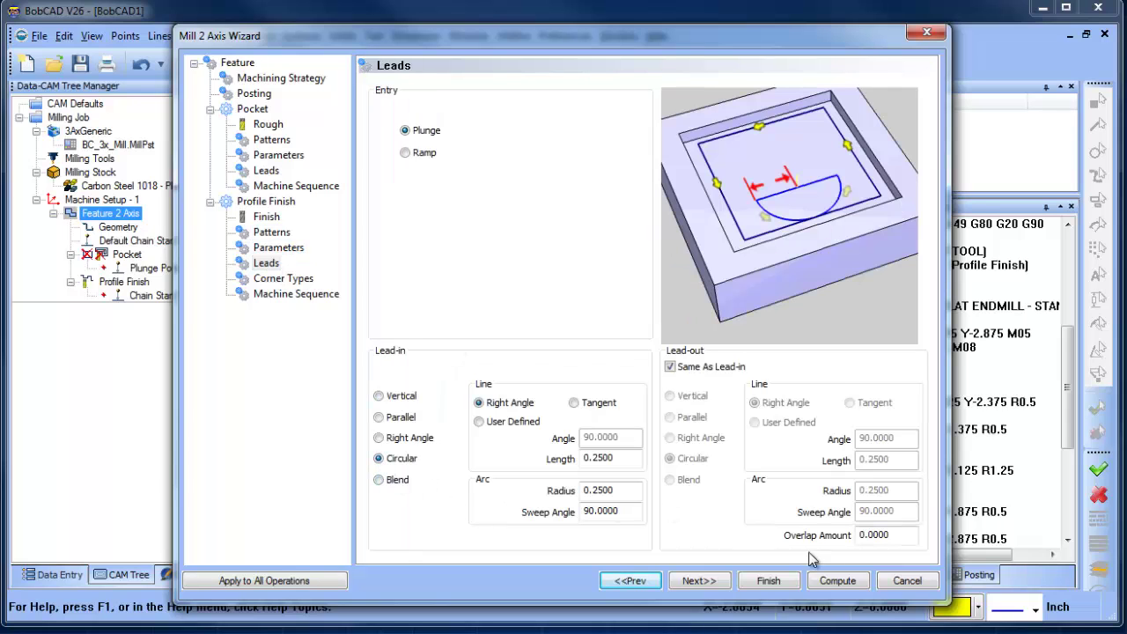
click(828, 584)
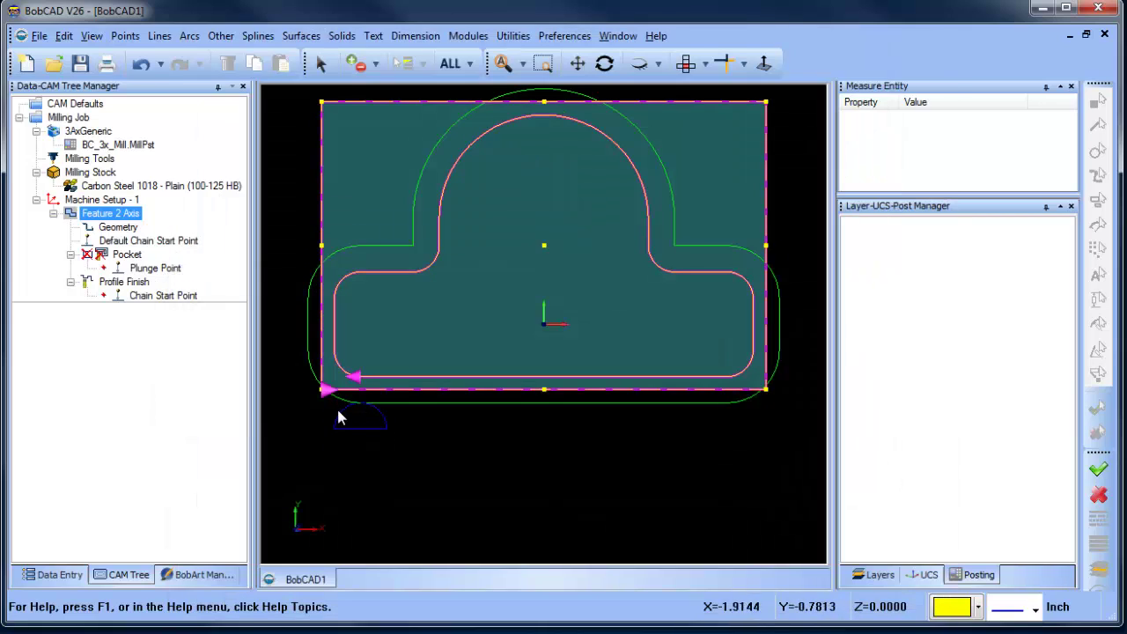
- Repost the Milling Job and highlight D2 on line N04 and G41 on line N08
click(159, 269)
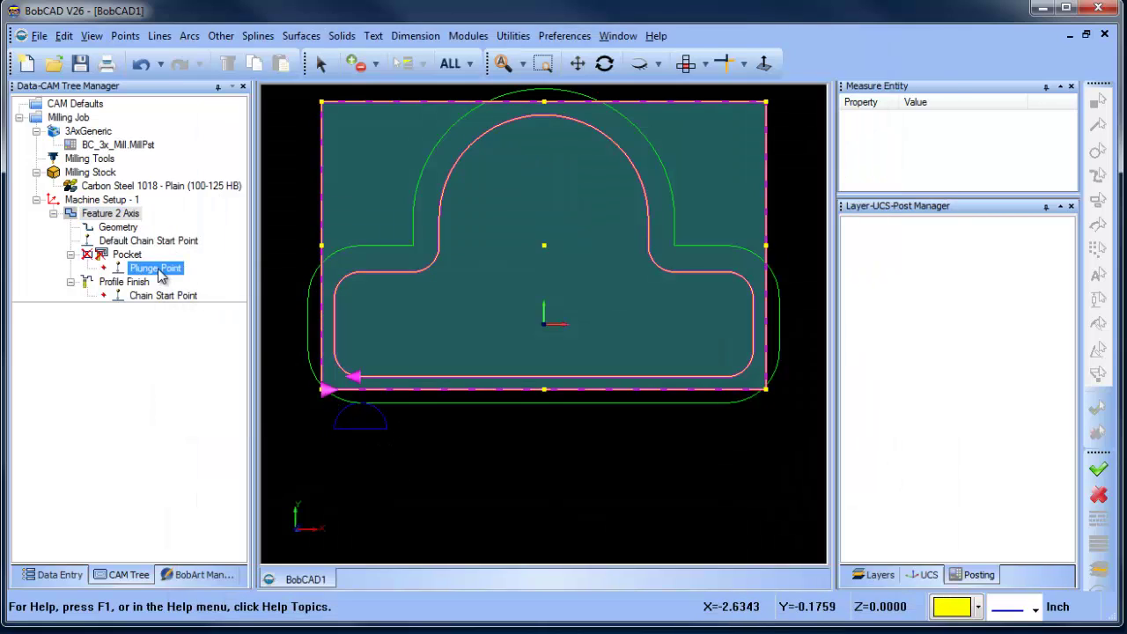
click(68, 117)
right_click(69, 118)
click(77, 172)
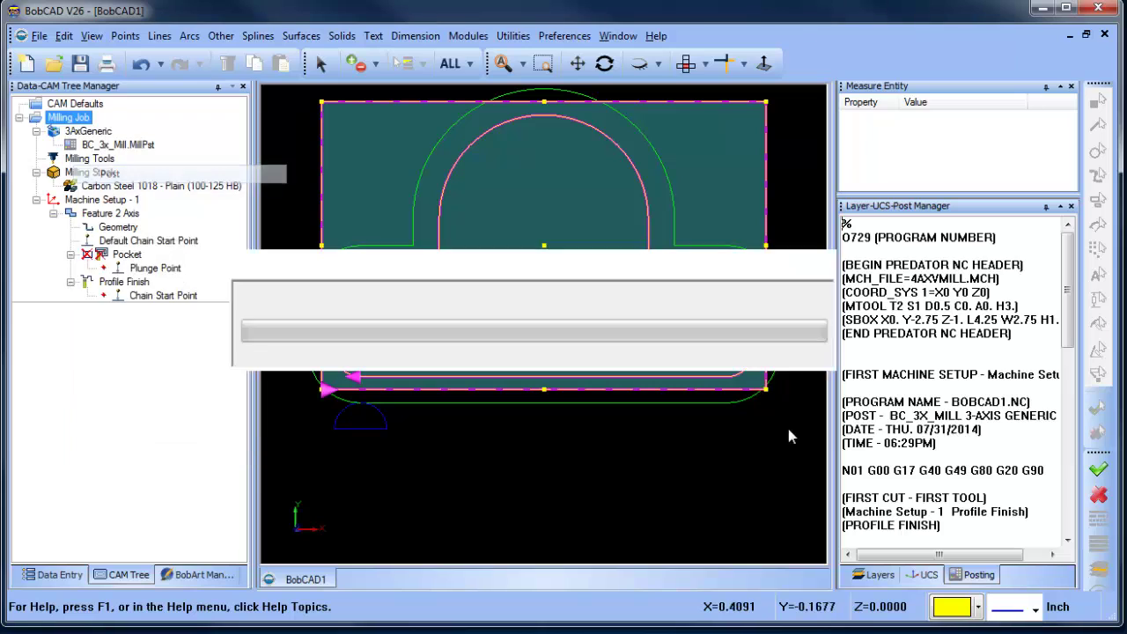
scroll(926, 420, down, 4)
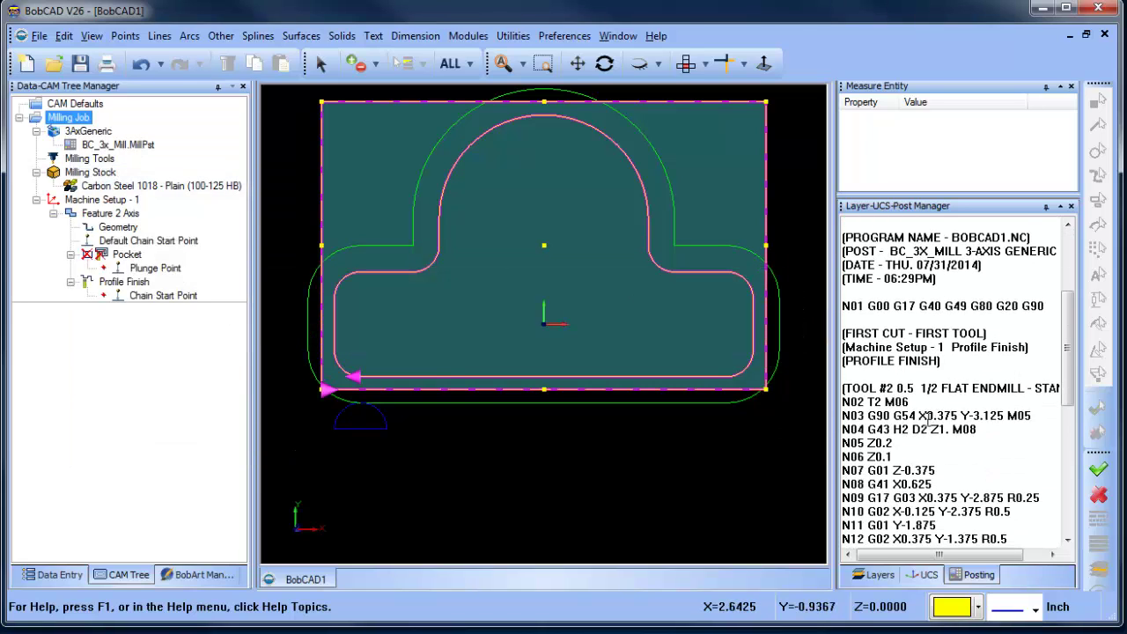
scroll(929, 423, down, 1)
drag(866, 443, 939, 442)
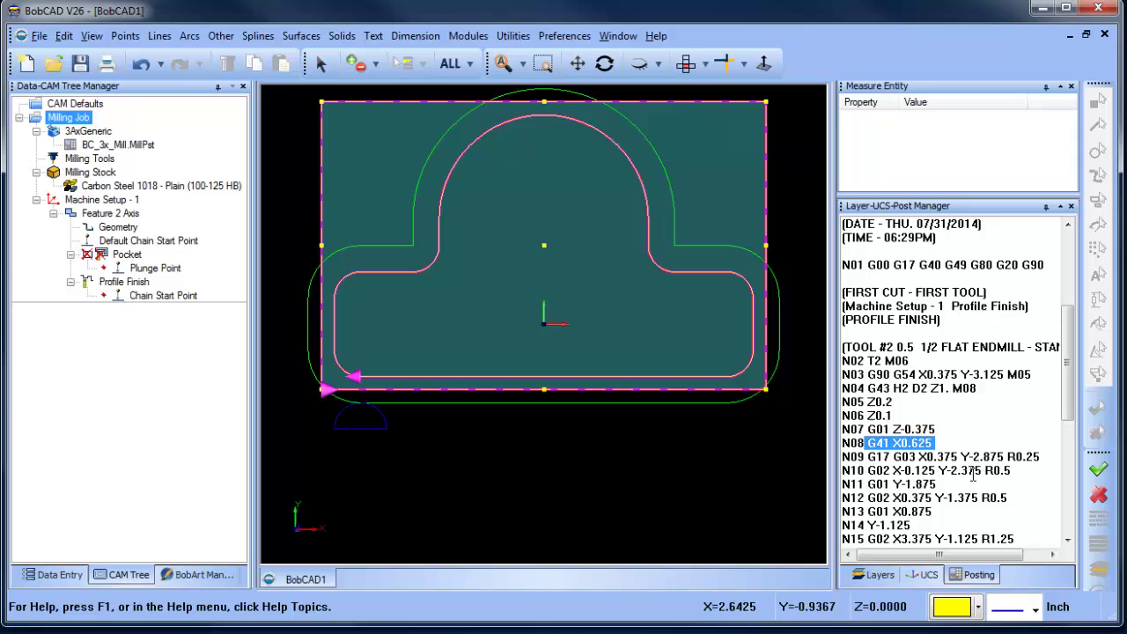
mouse_move(930, 388)
mouse_down()
mouse_move(890, 388)
mouse_move(913, 386)
mouse_up()
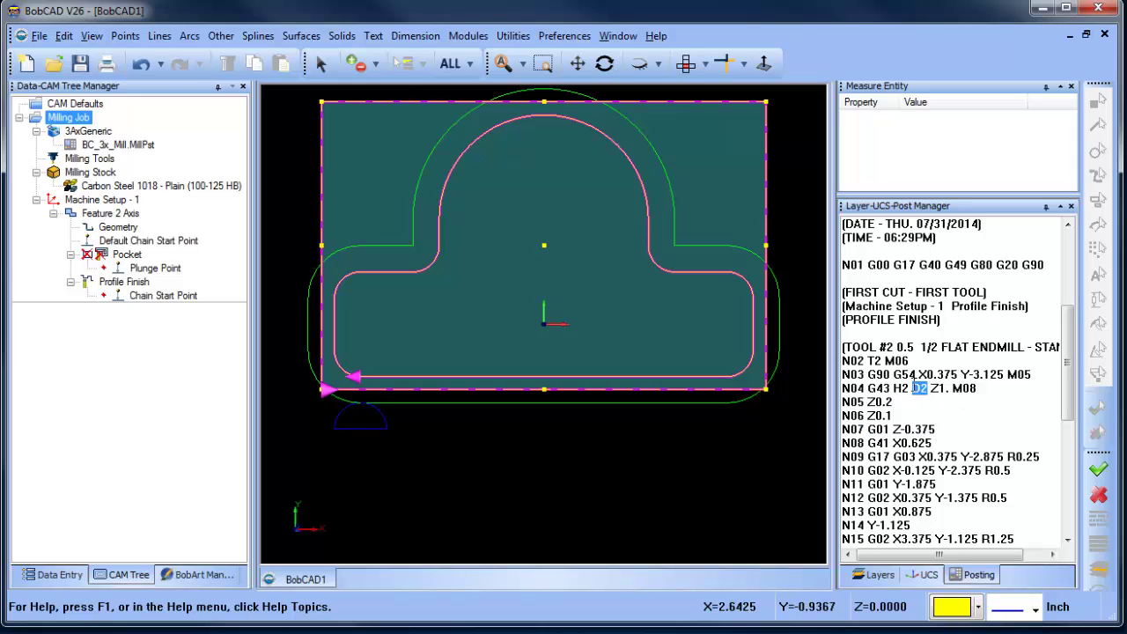
click(895, 445)
drag(891, 443, 874, 442)
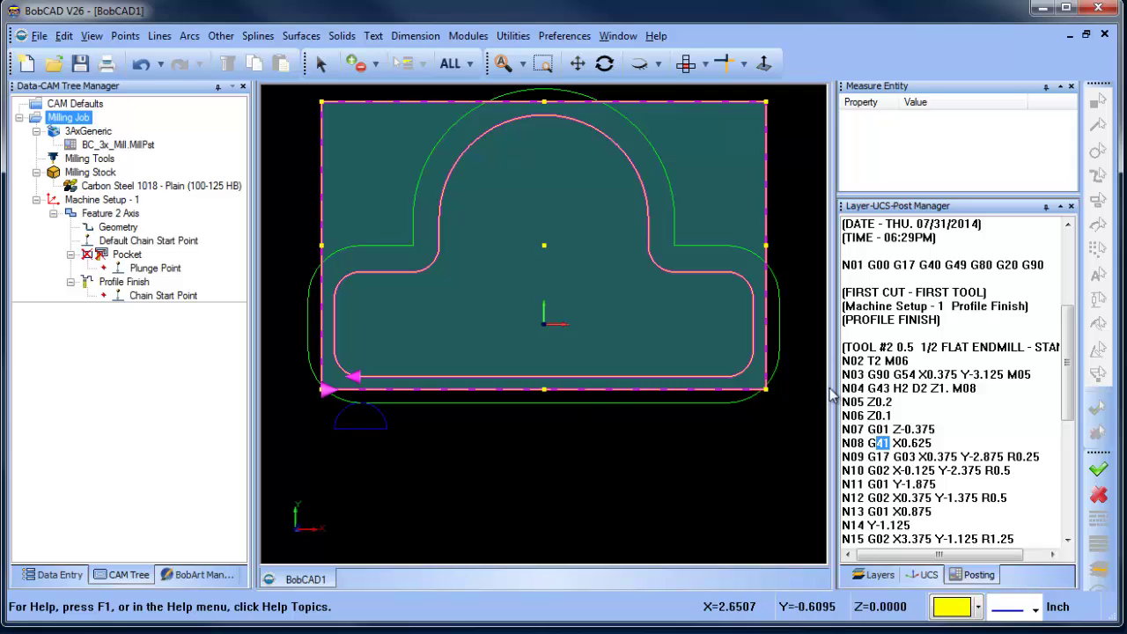
click(977, 428)
- Turn Profile Finish system compensation Off, keeping Comp Left / G41, and recompute the toolpath
right_click(117, 214)
click(163, 226)
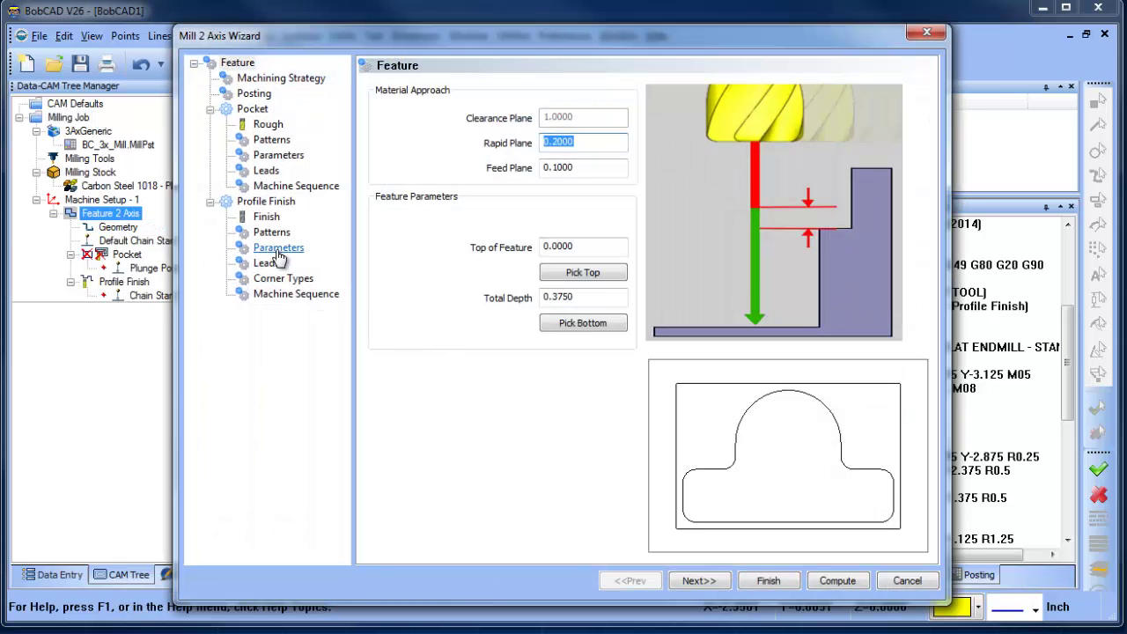
click(278, 239)
click(486, 422)
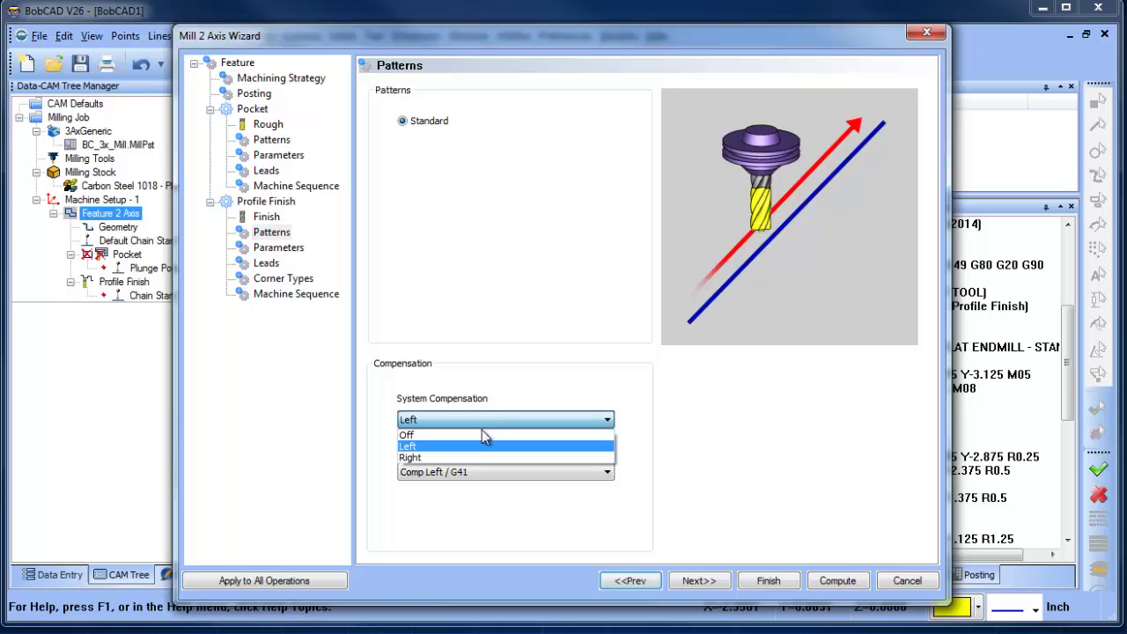
click(484, 435)
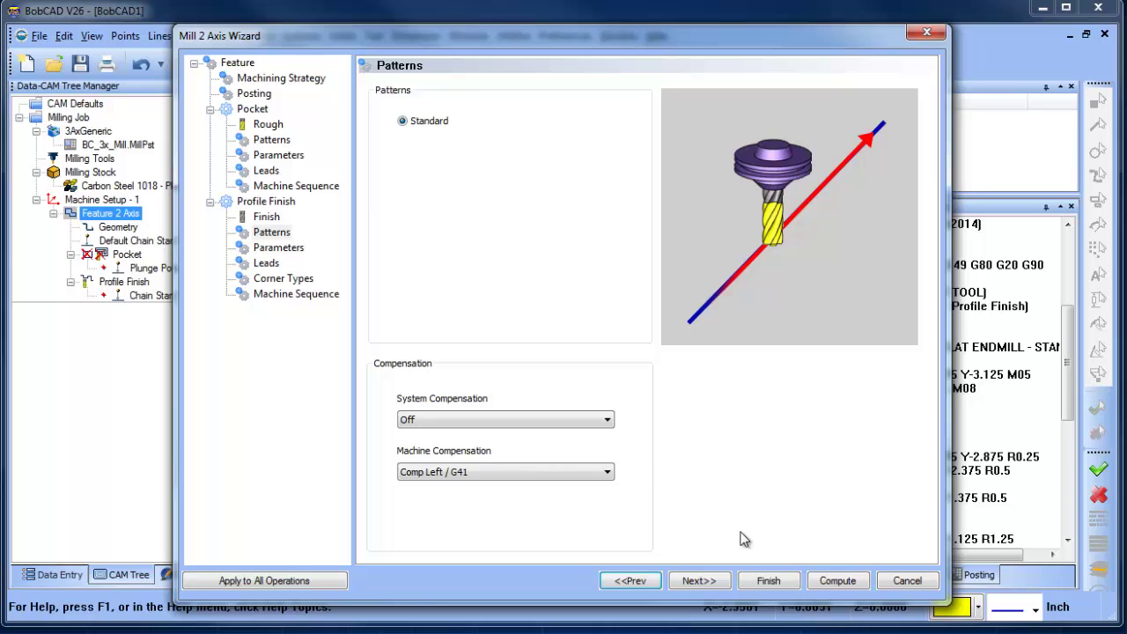
click(837, 581)
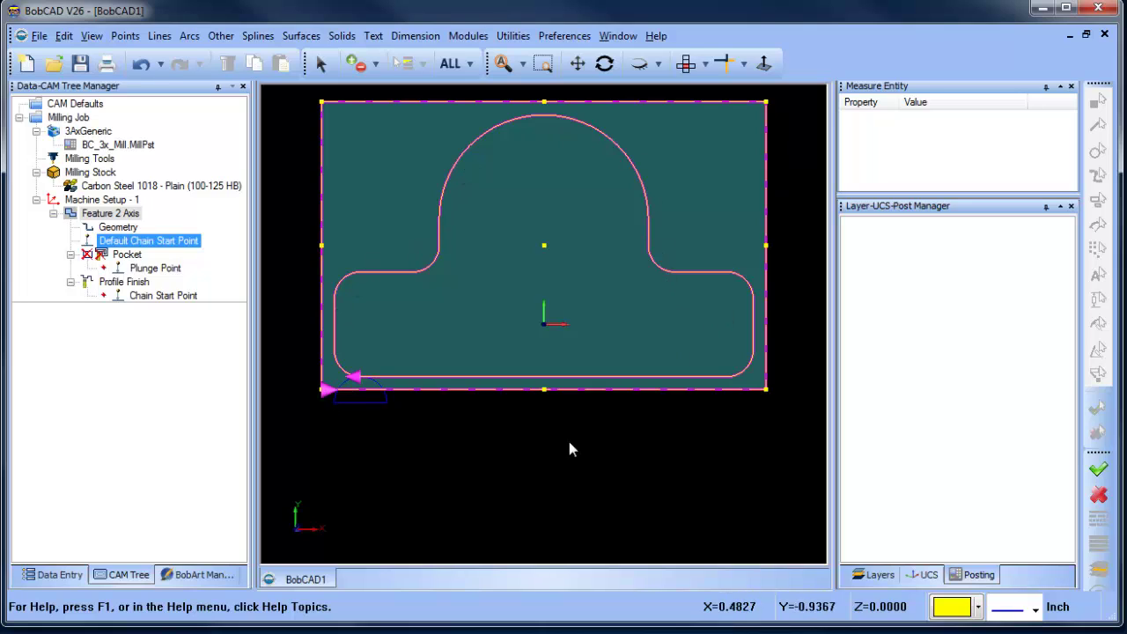
- Post the Milling Job and review the G41 cutter compensation line N08 in the NC code
click(123, 282)
click(125, 282)
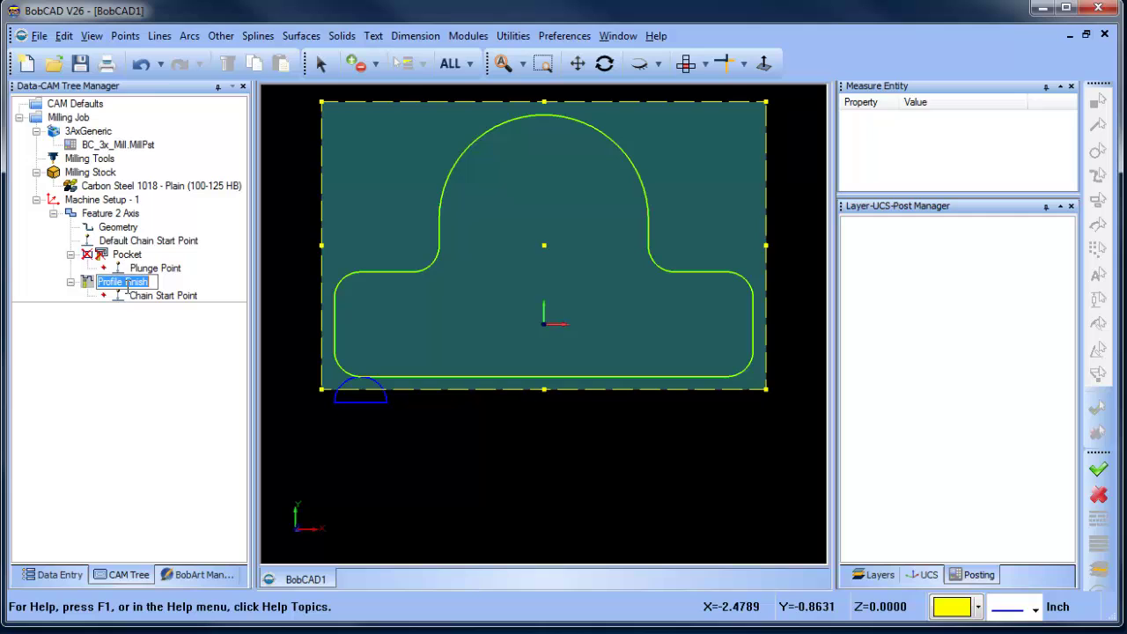
right_click(81, 117)
click(163, 175)
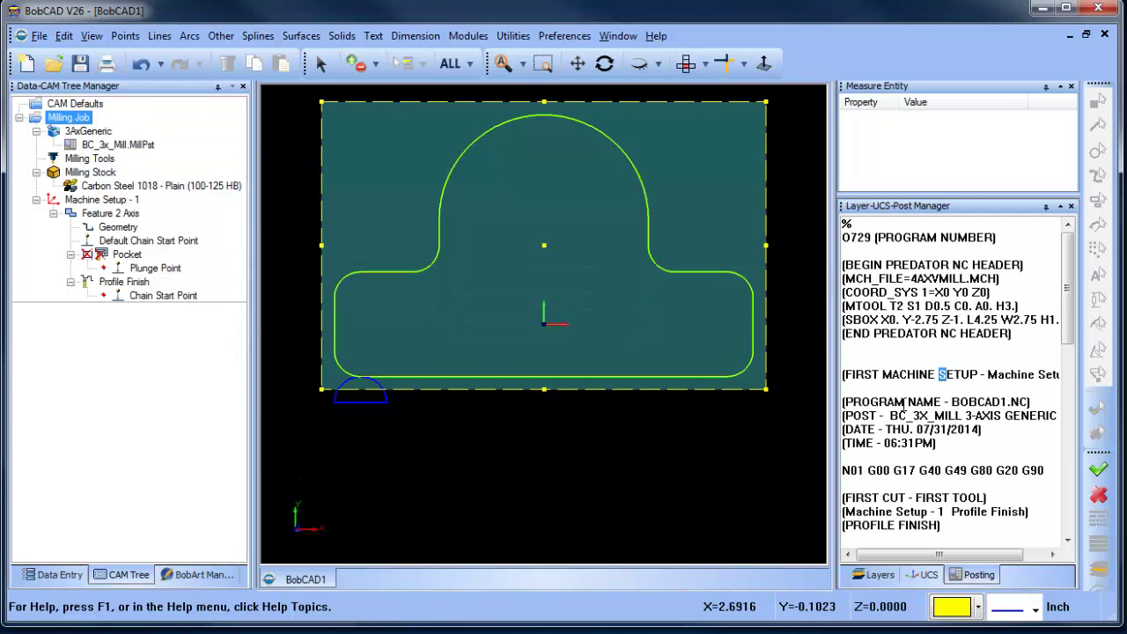
scroll(872, 418, down, 5)
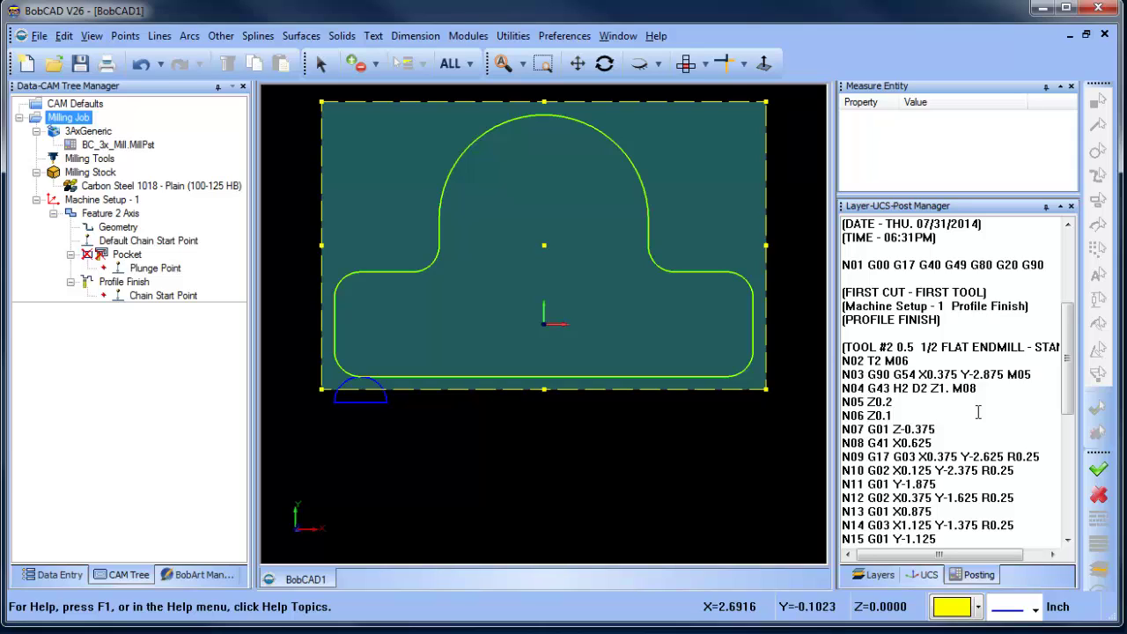
click(141, 240)
- Edit Feature 2 Axis and set Profile Finish machine compensation to Comp Left / G41
click(123, 214)
right_click(123, 214)
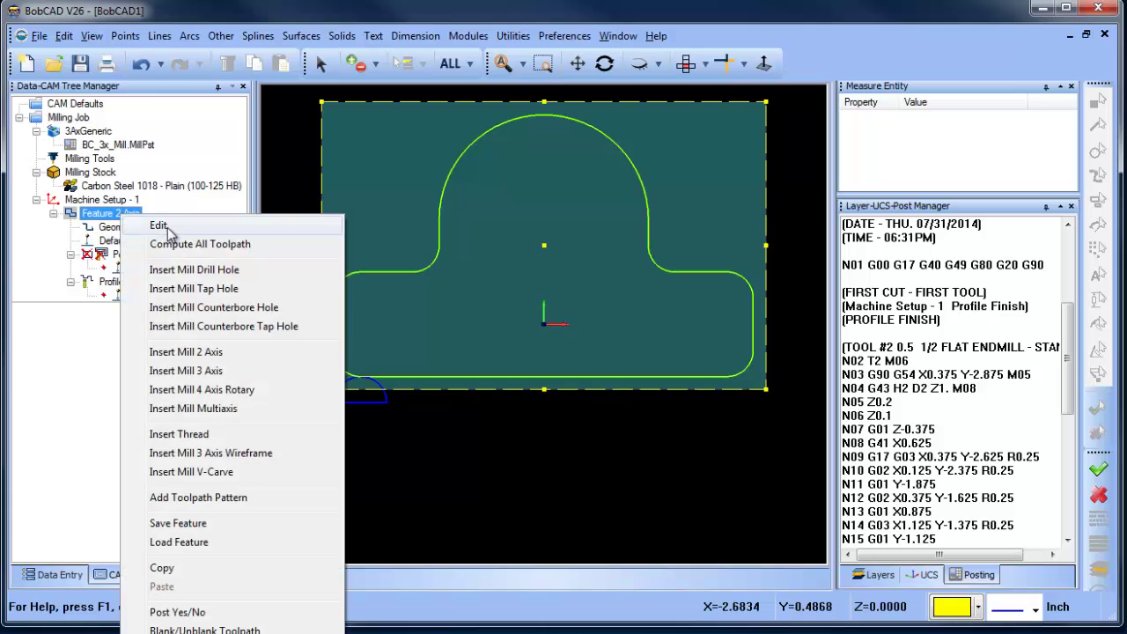
click(166, 229)
click(271, 231)
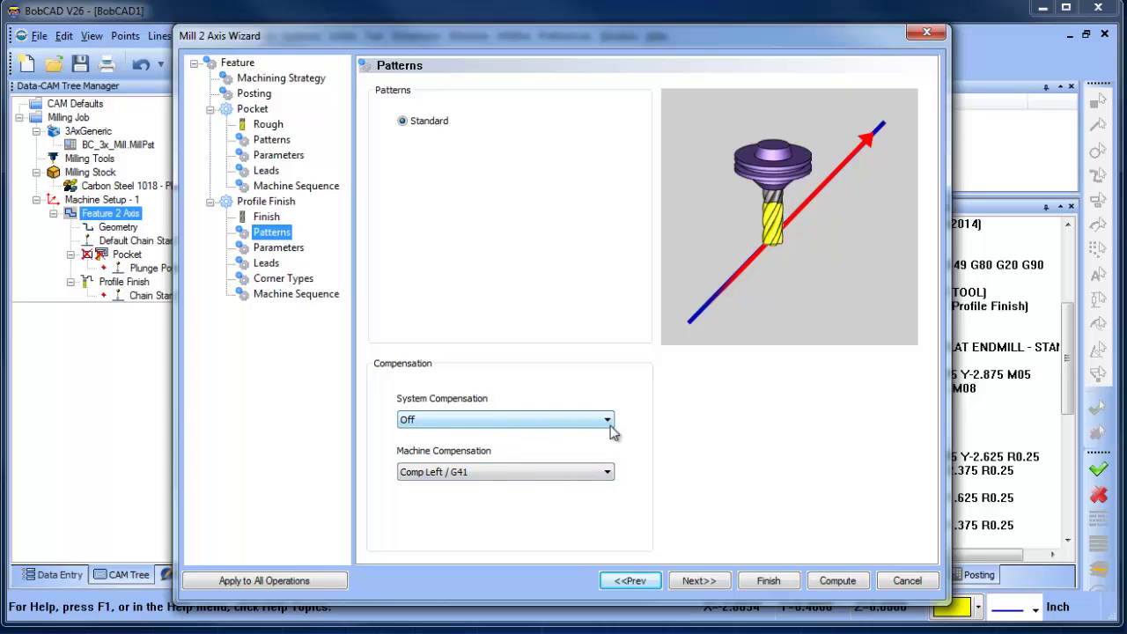
click(483, 475)
click(480, 486)
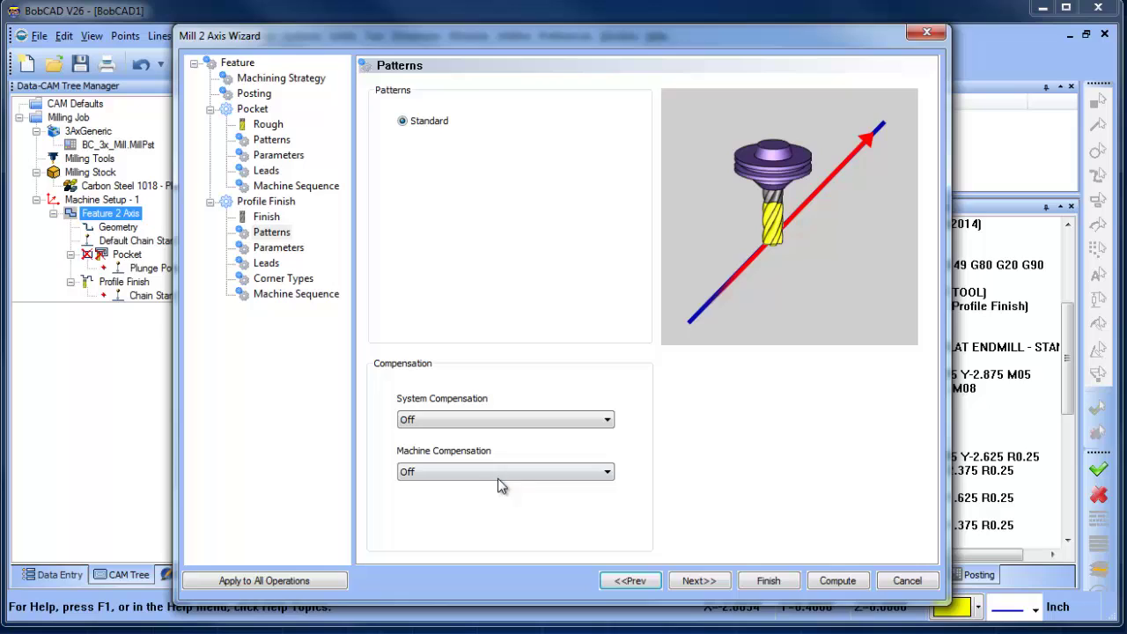
click(497, 476)
click(491, 499)
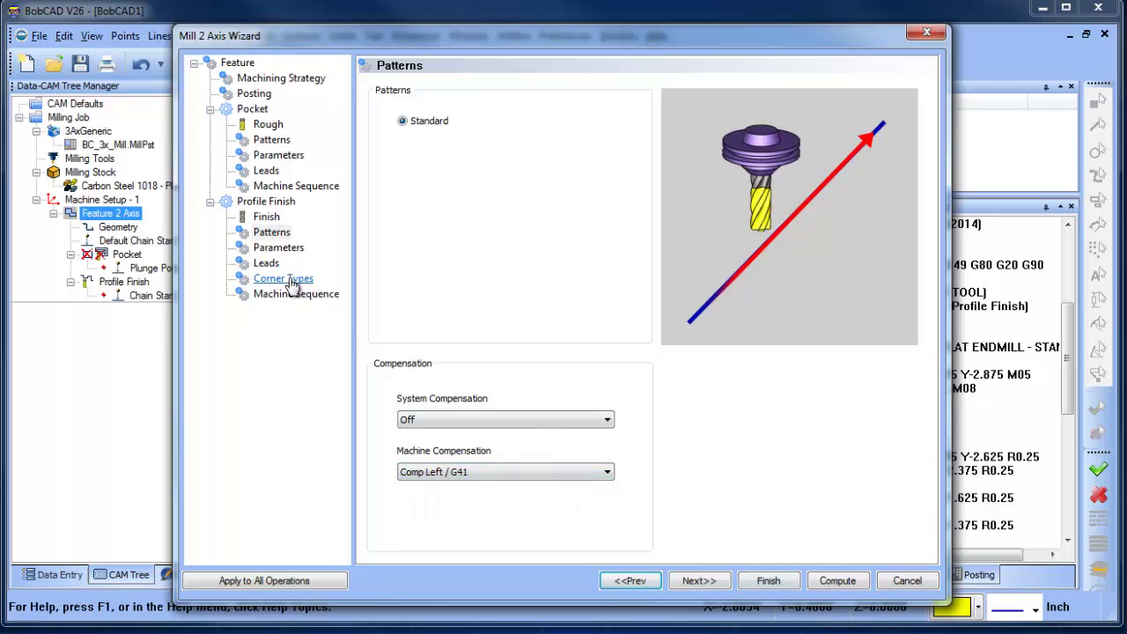
- Change the Profile Finish lead-in from Circular to Blend and compute the toolpath
click(266, 263)
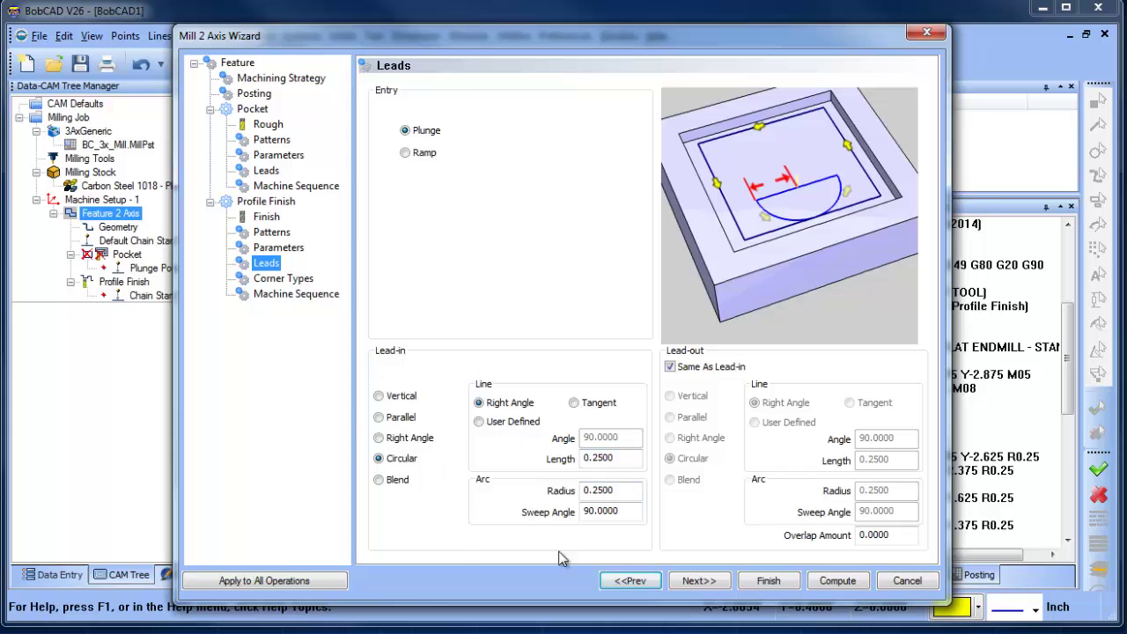
click(389, 487)
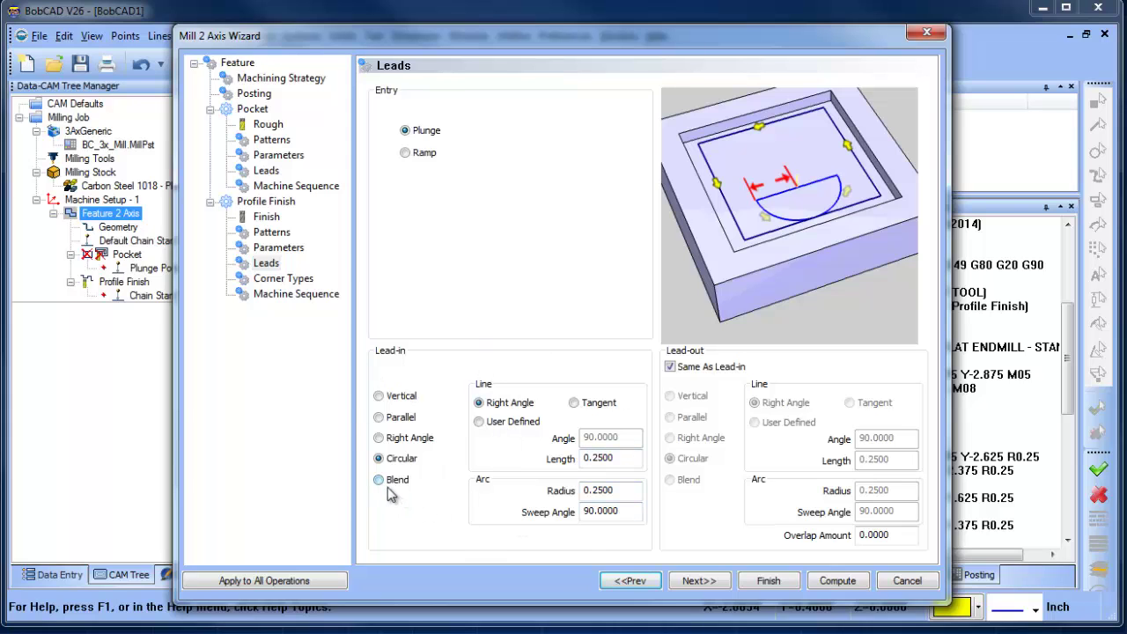
click(390, 492)
click(837, 582)
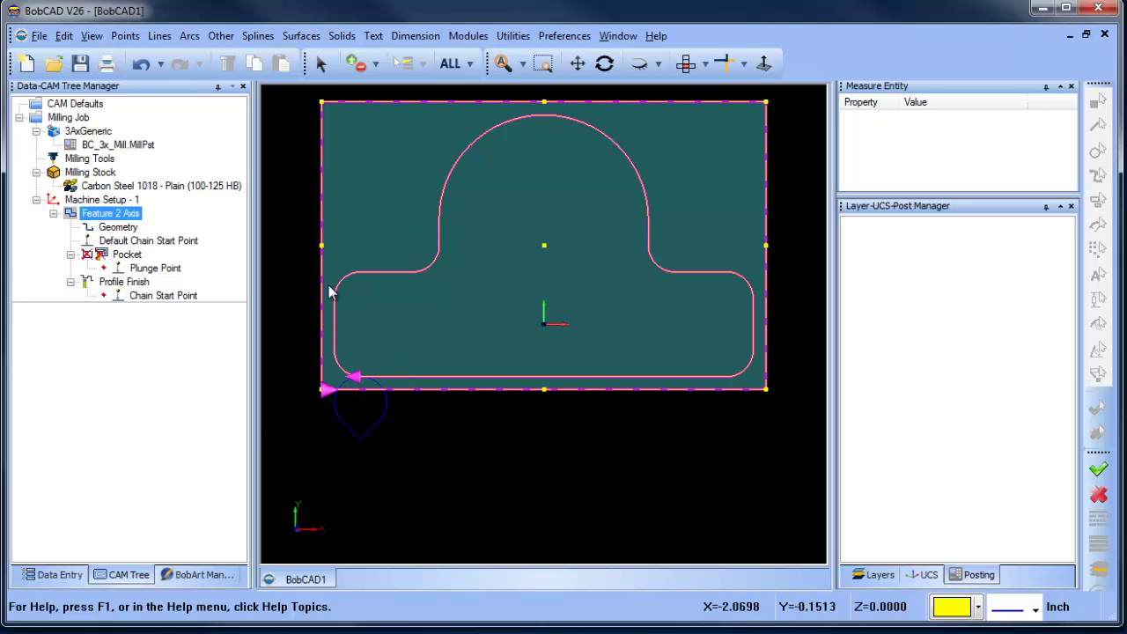
- Move the Profile Finish chain start point to the part's left edge
click(126, 254)
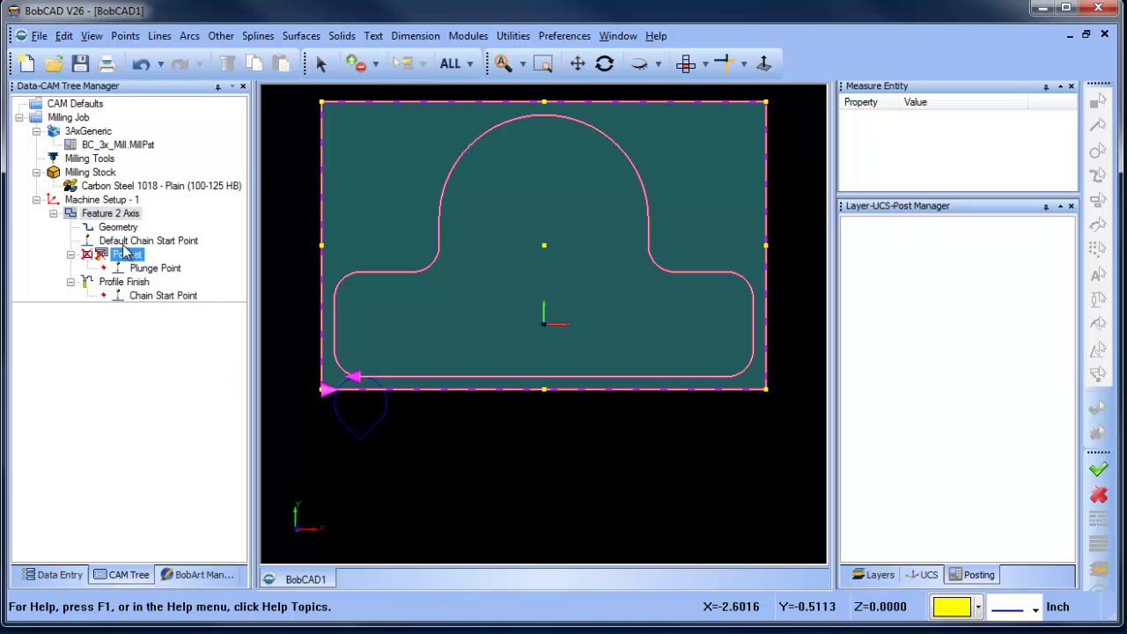
click(128, 242)
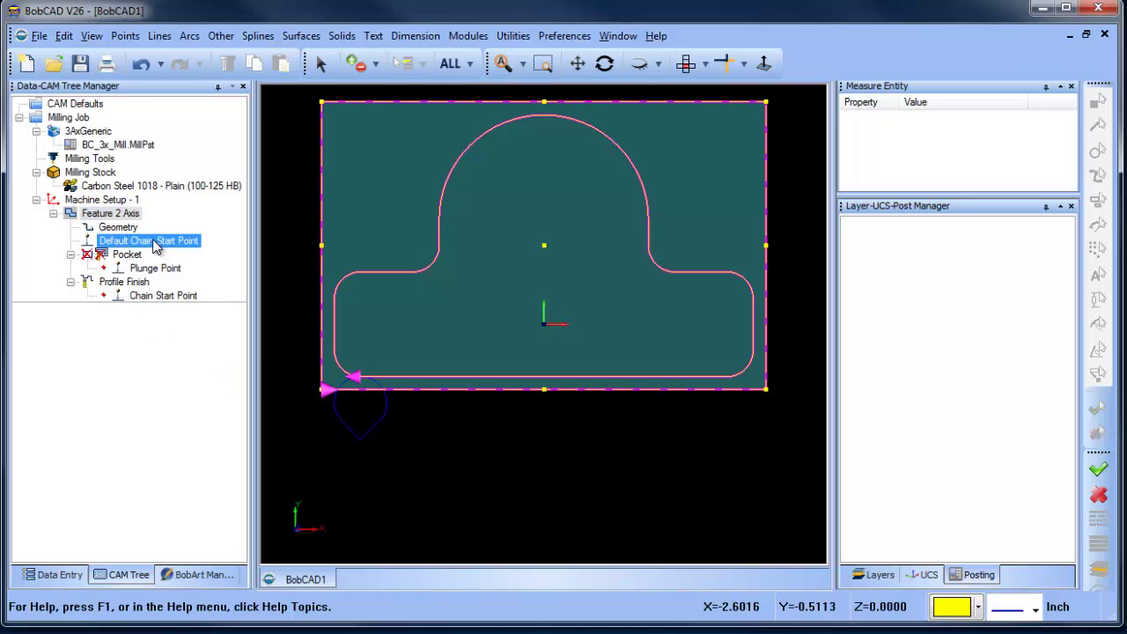
click(167, 296)
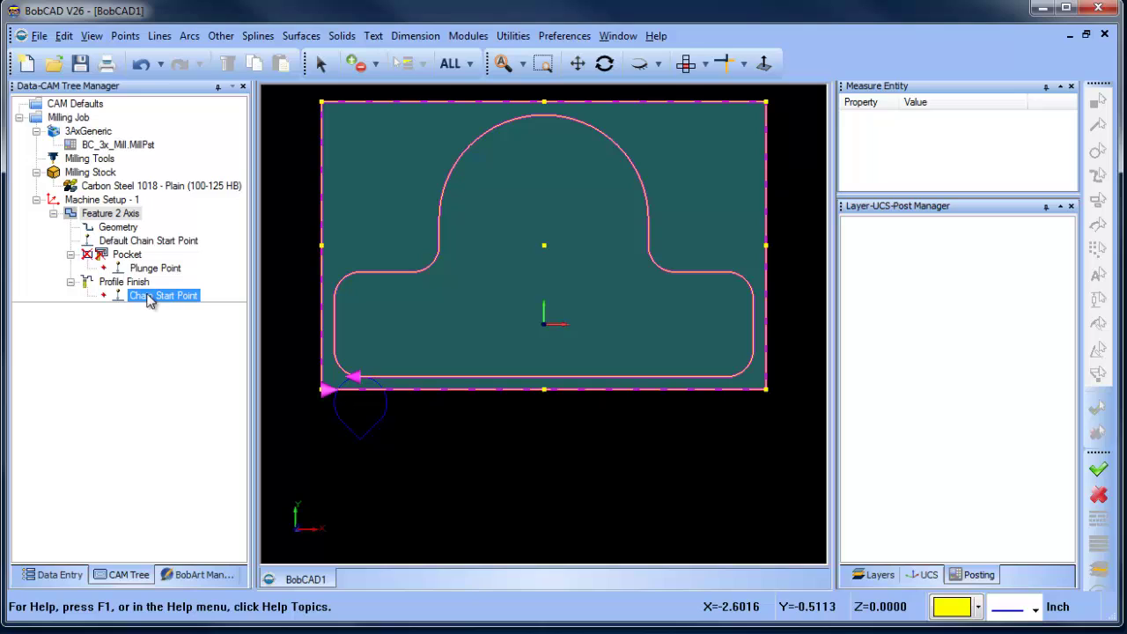
right_click(149, 300)
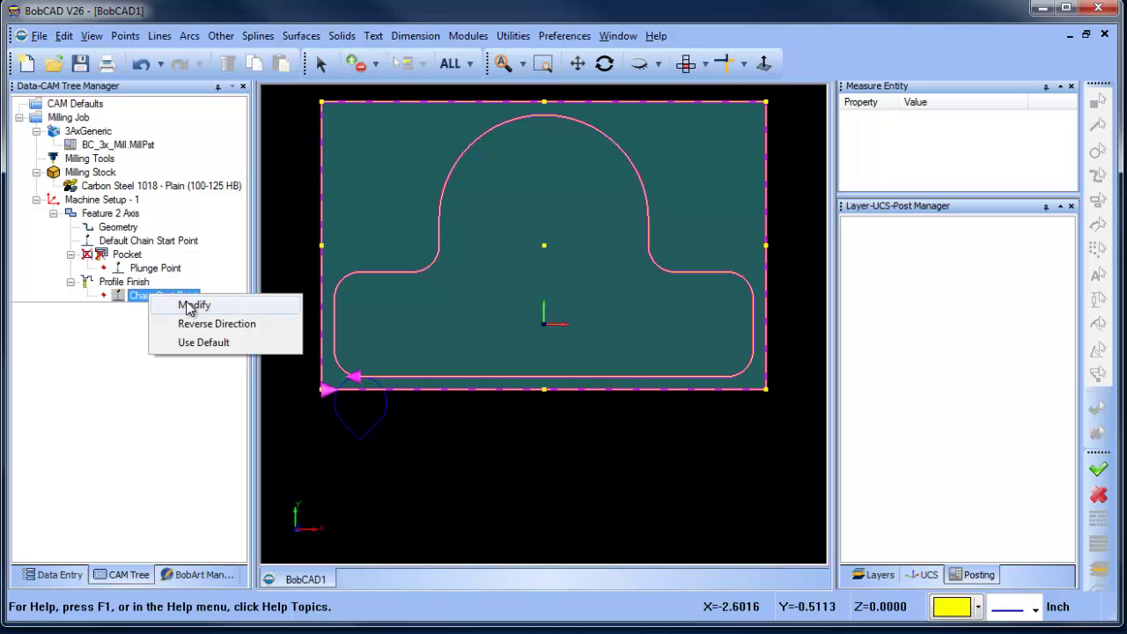
click(111, 335)
right_click(165, 298)
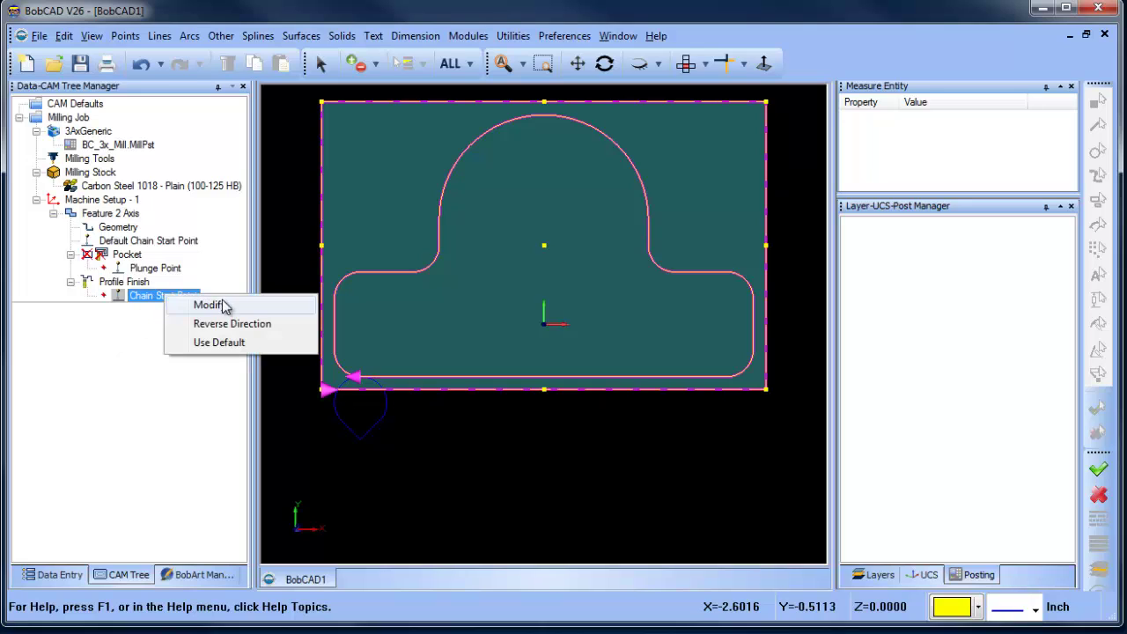
click(223, 305)
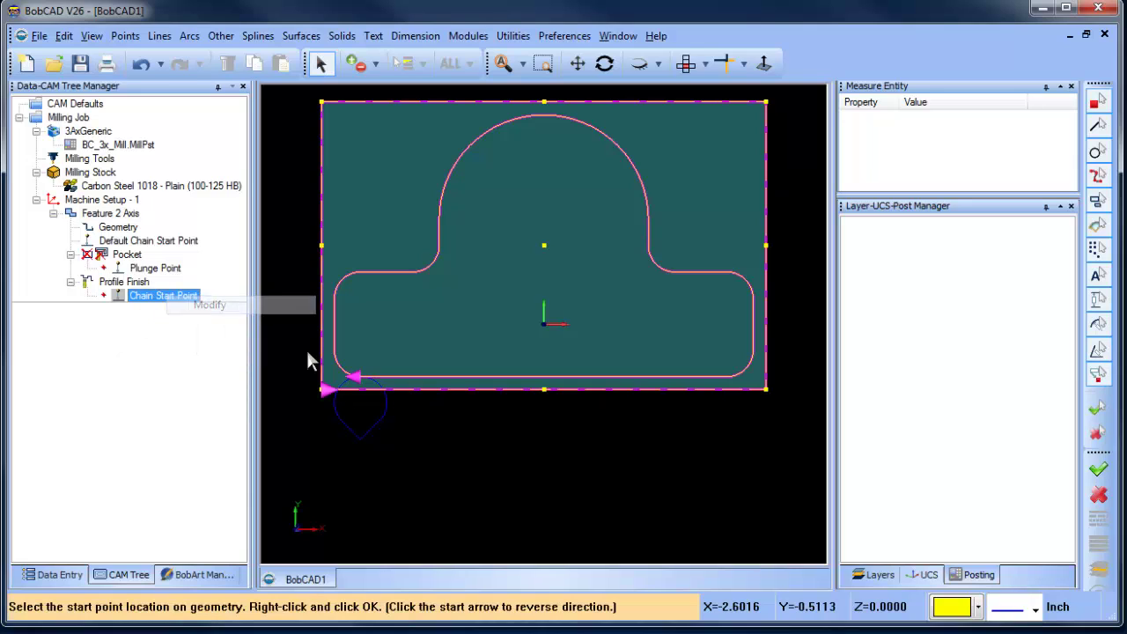
right_click(410, 334)
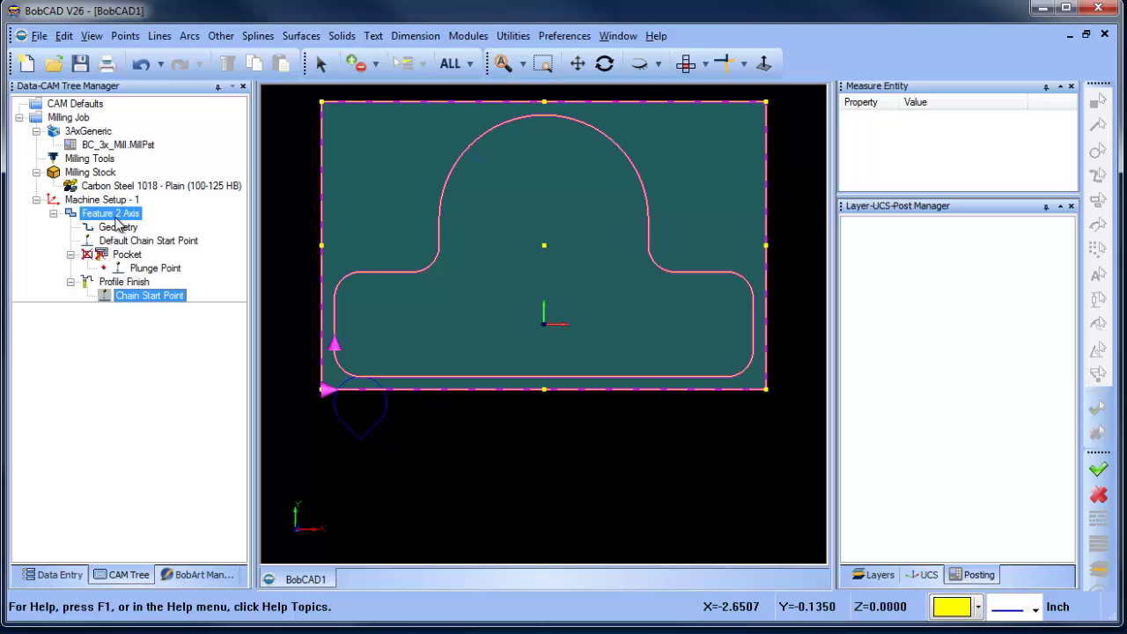
- Recompute the Profile Finish toolpath with the blended lead-in at the new start point
click(124, 281)
right_click(123, 282)
click(234, 295)
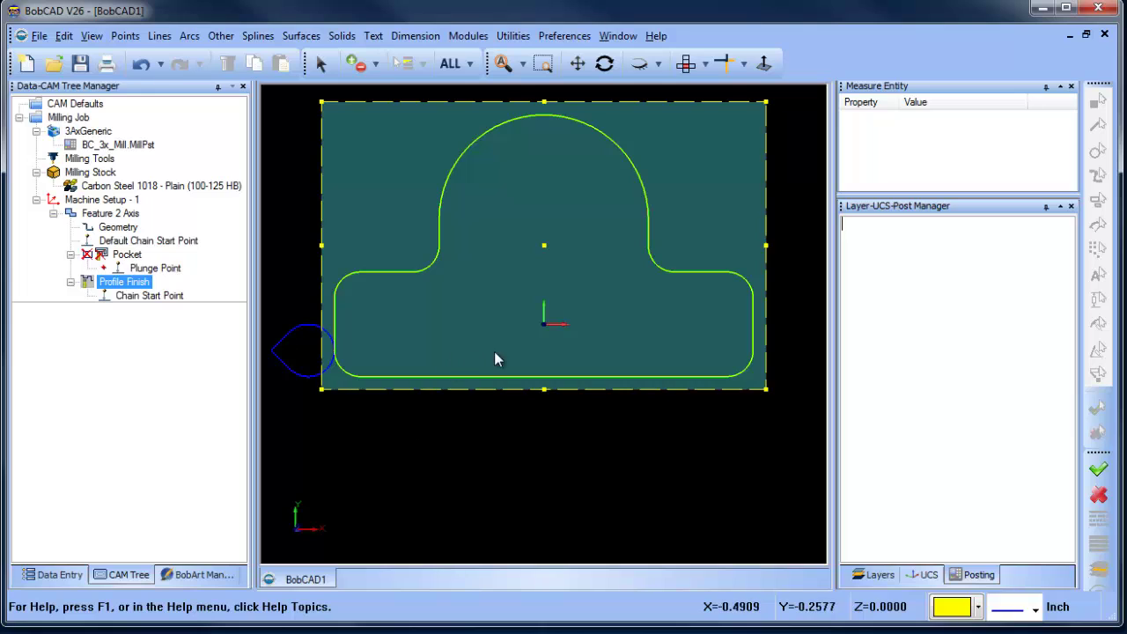
scroll(524, 322, down, 2)
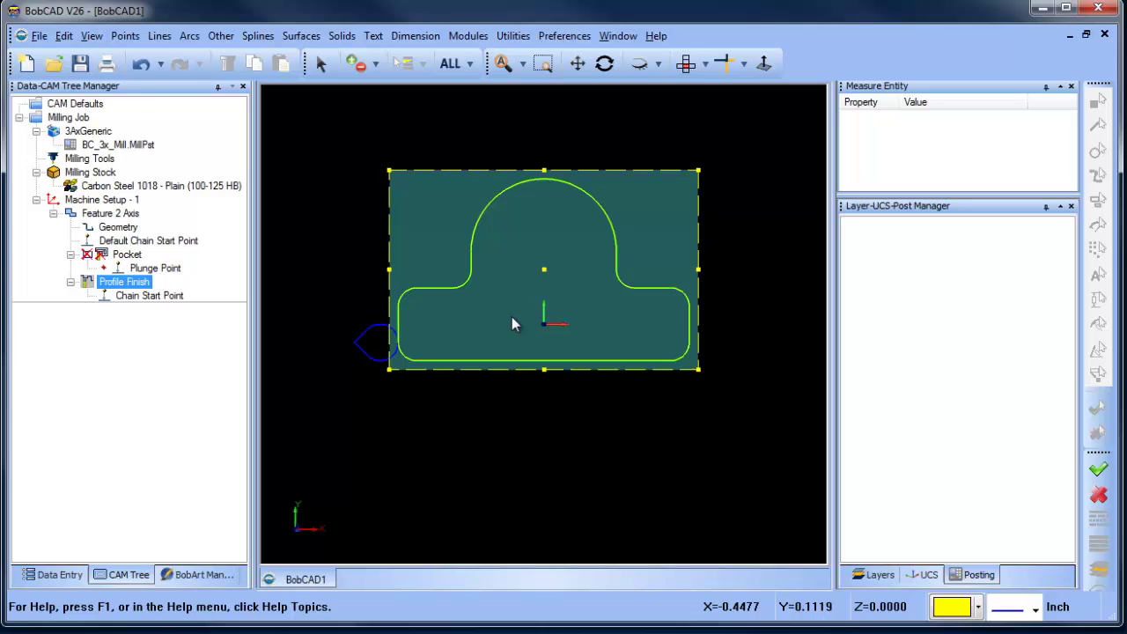
click(89, 158)
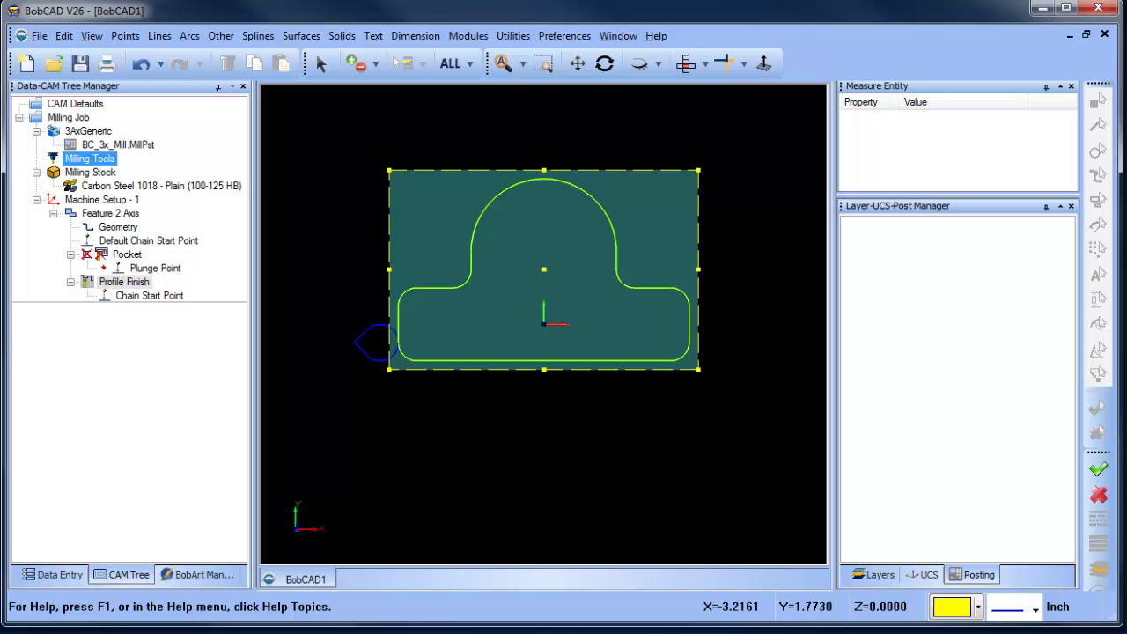